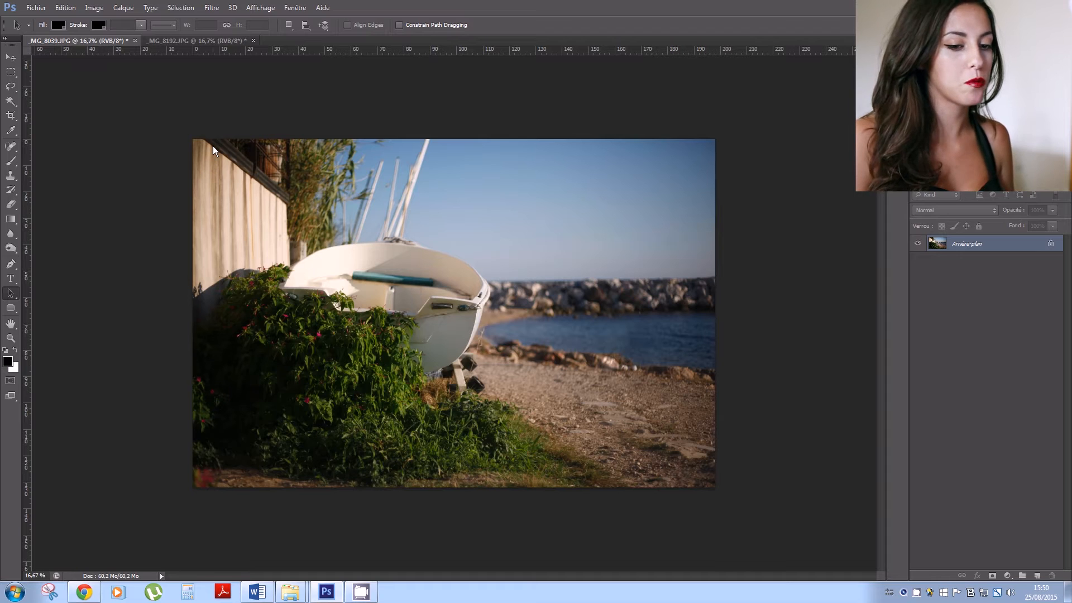
Add a Selective Color (Correction sélective) adjustment layer and set Noir to -5% for the Noirs range.
{"action": "left_click", "coordinate": [1007, 574]}
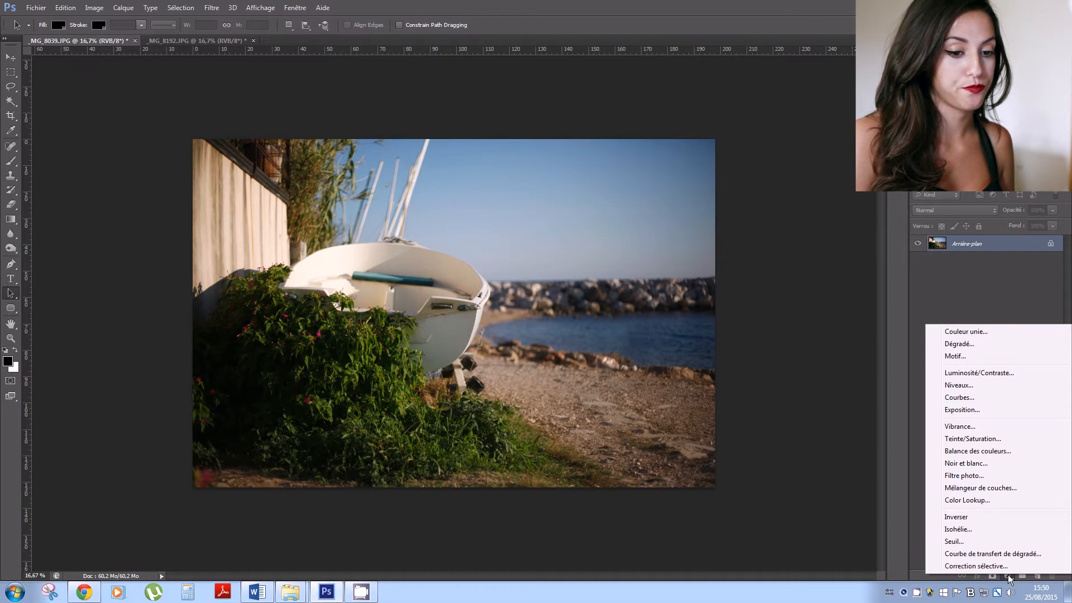
{"action": "left_click", "coordinate": [1000, 567]}
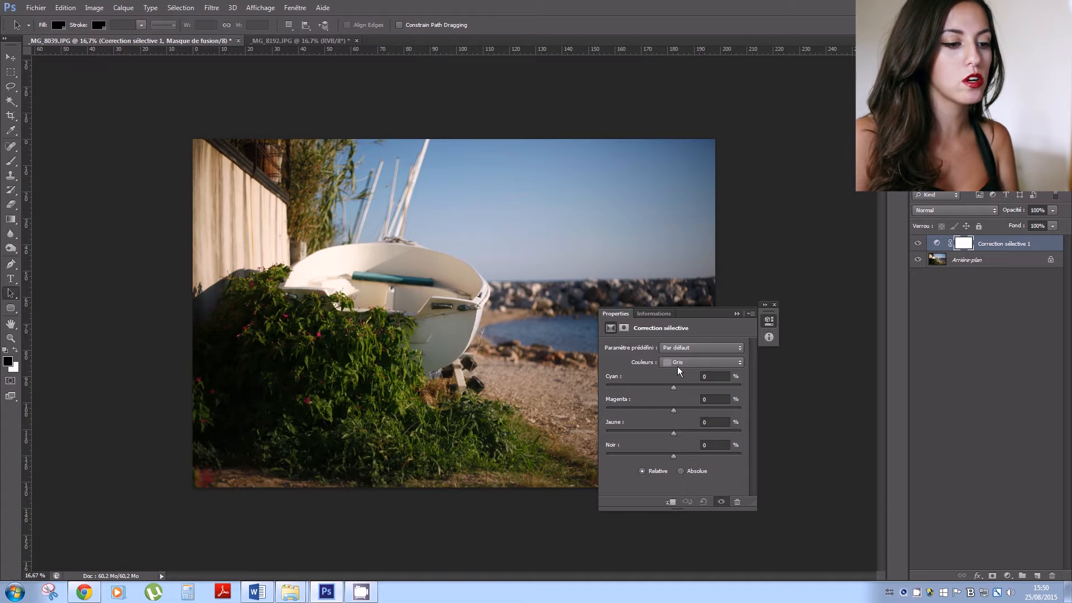
{"action": "left_click", "coordinate": [678, 366]}
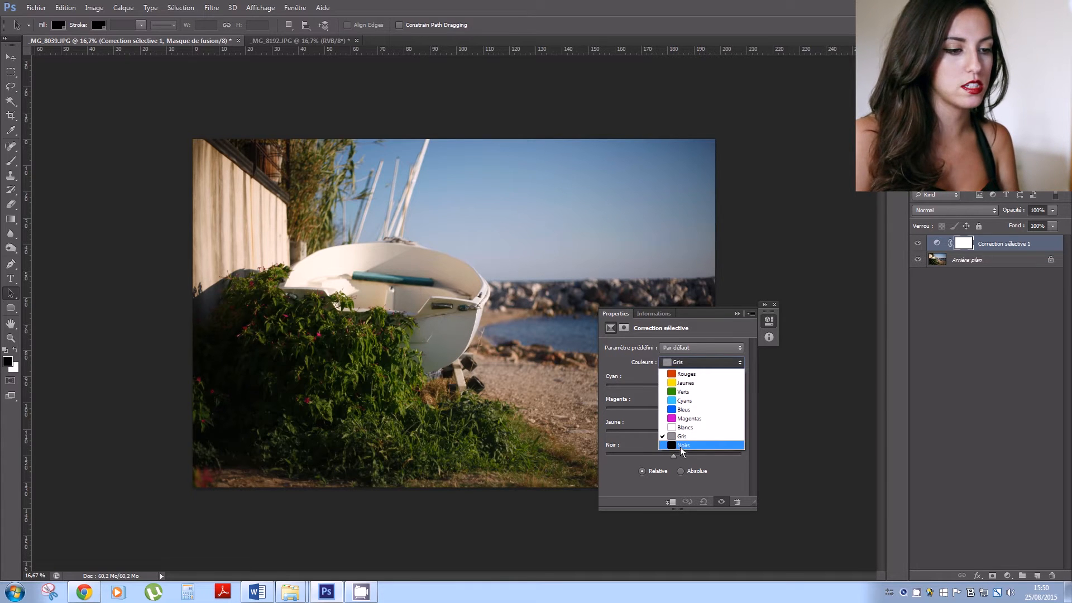
{"action": "left_click", "coordinate": [681, 445]}
{"action": "left_click", "coordinate": [675, 363]}
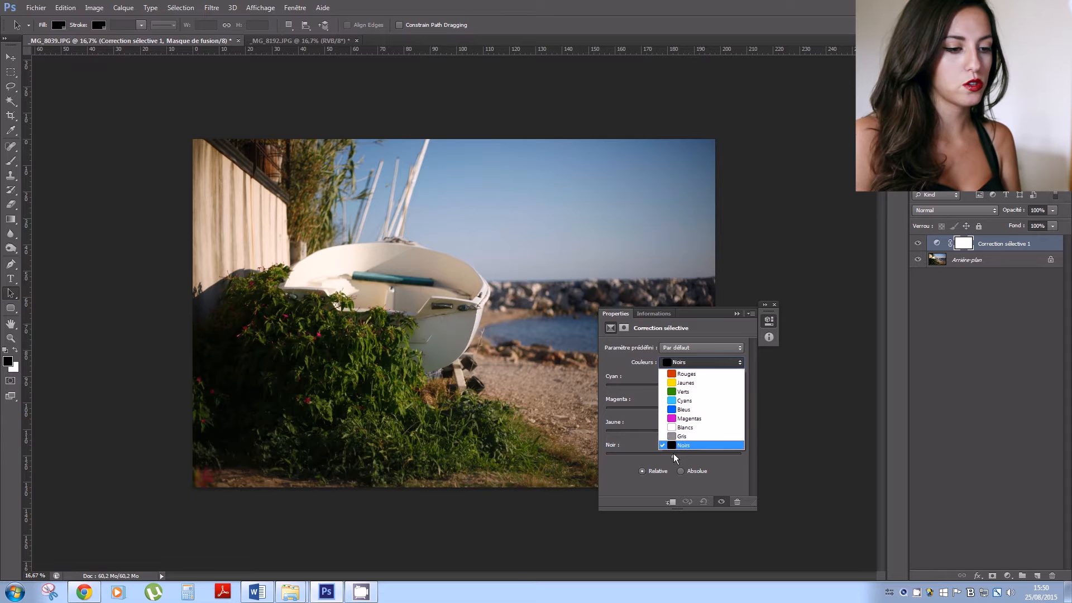
{"action": "left_click", "coordinate": [677, 445]}
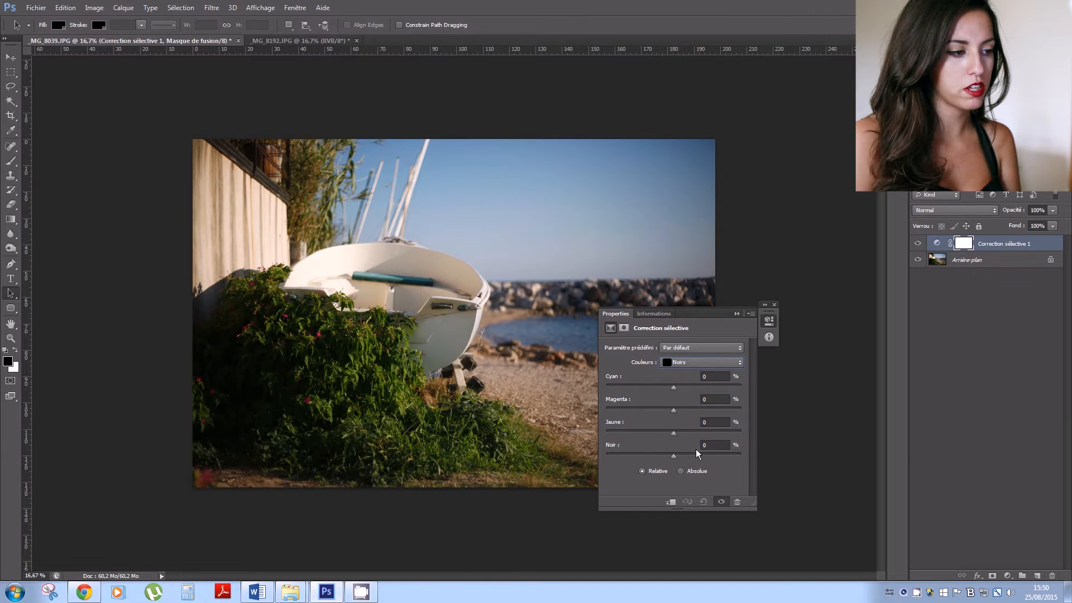
{"action": "left_click_drag", "start_coordinate": [673, 456], "coordinate": [673, 462]}
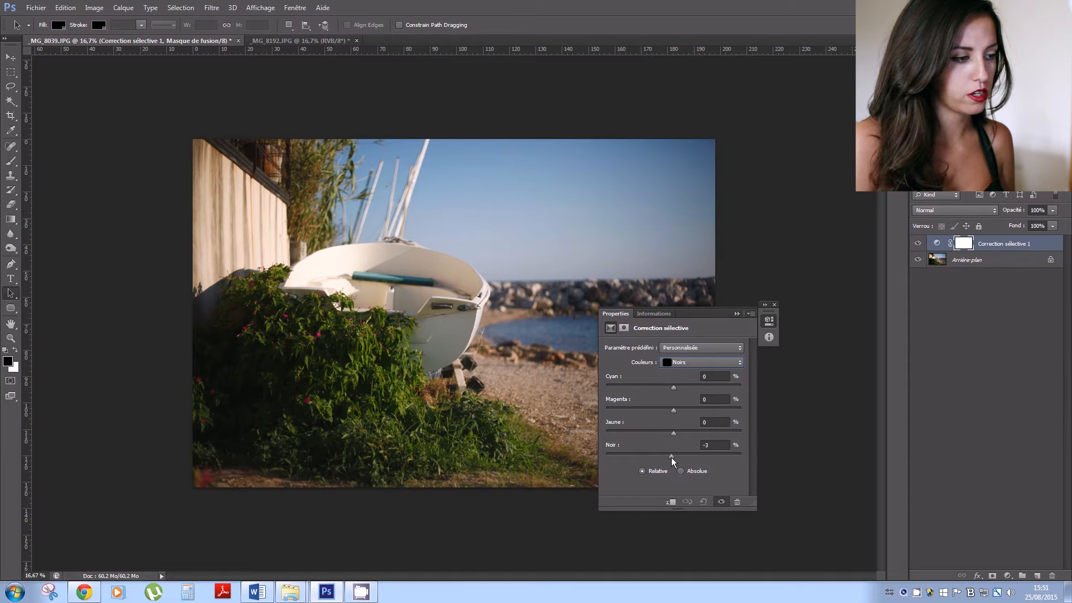
{"action": "left_click_drag", "start_coordinate": [671, 460], "coordinate": [670, 462]}
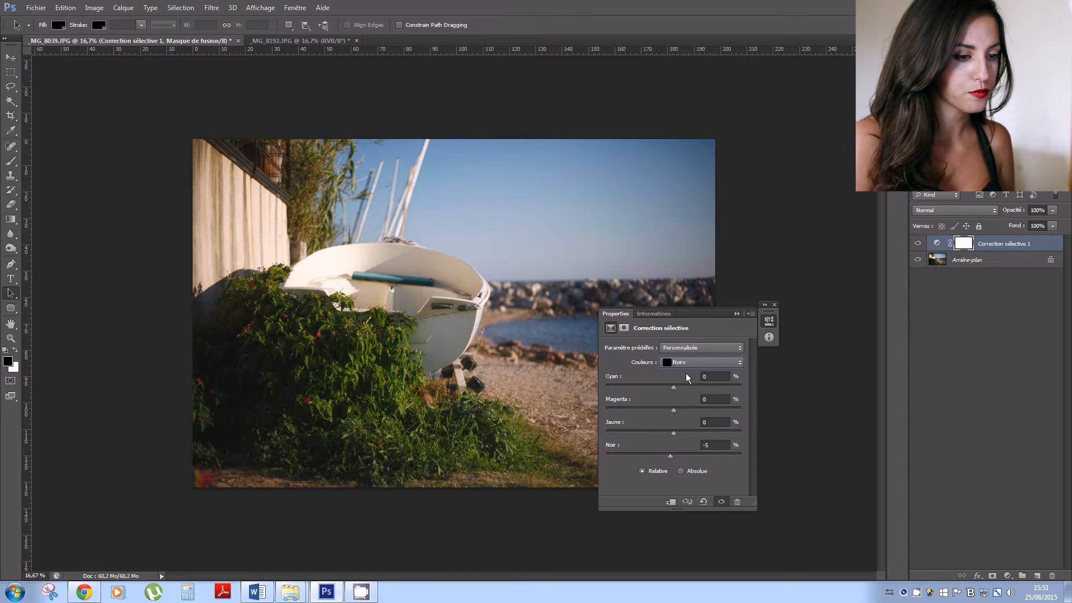
Set Noir to +9% for the Gris range of the selective color adjustment.
{"action": "left_click", "coordinate": [682, 363]}
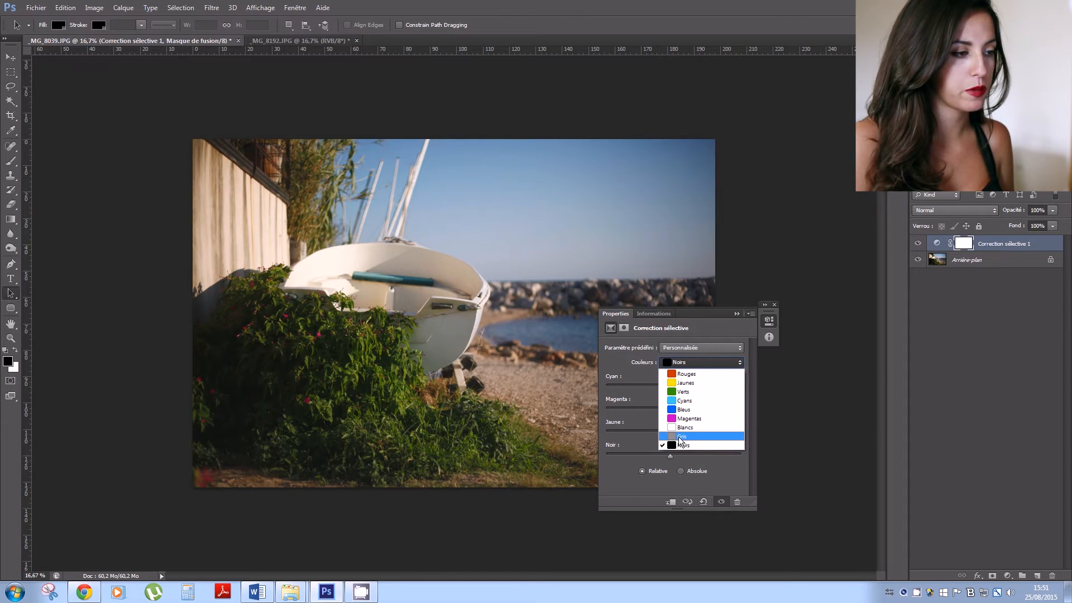
{"action": "left_click", "coordinate": [679, 436]}
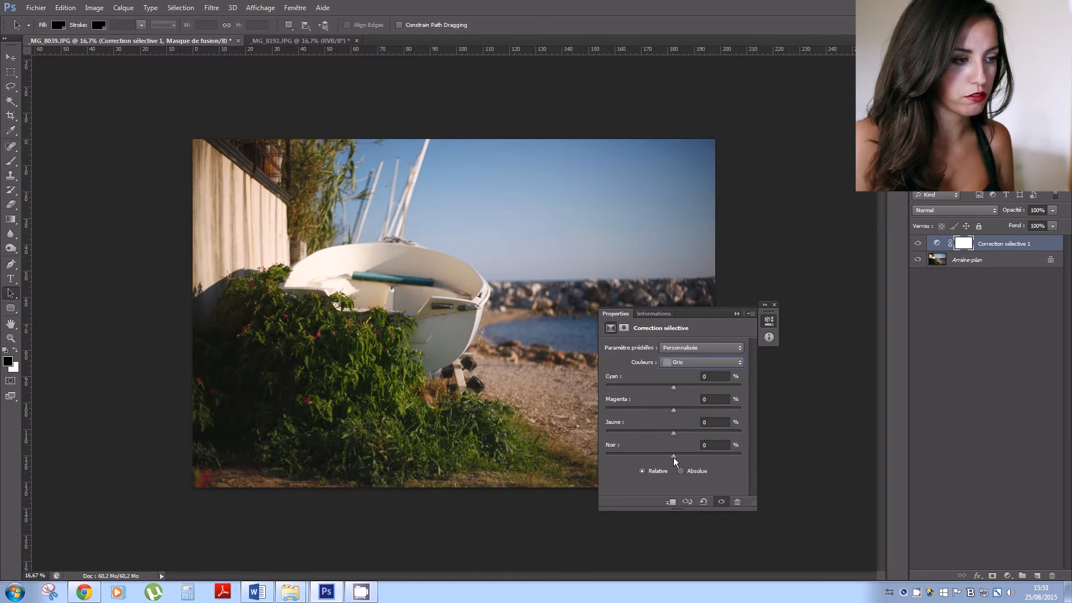
{"action": "left_click_drag", "start_coordinate": [674, 457], "coordinate": [682, 456]}
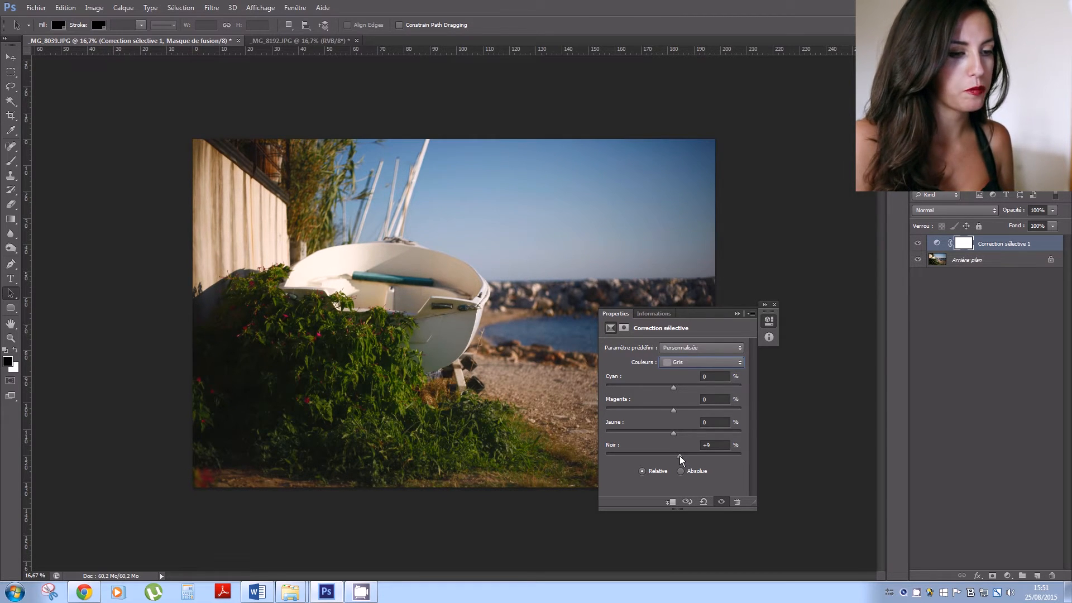
Set Noir to -21% for the Blancs range and collapse the adjustment's properties.
{"action": "left_click", "coordinate": [686, 361]}
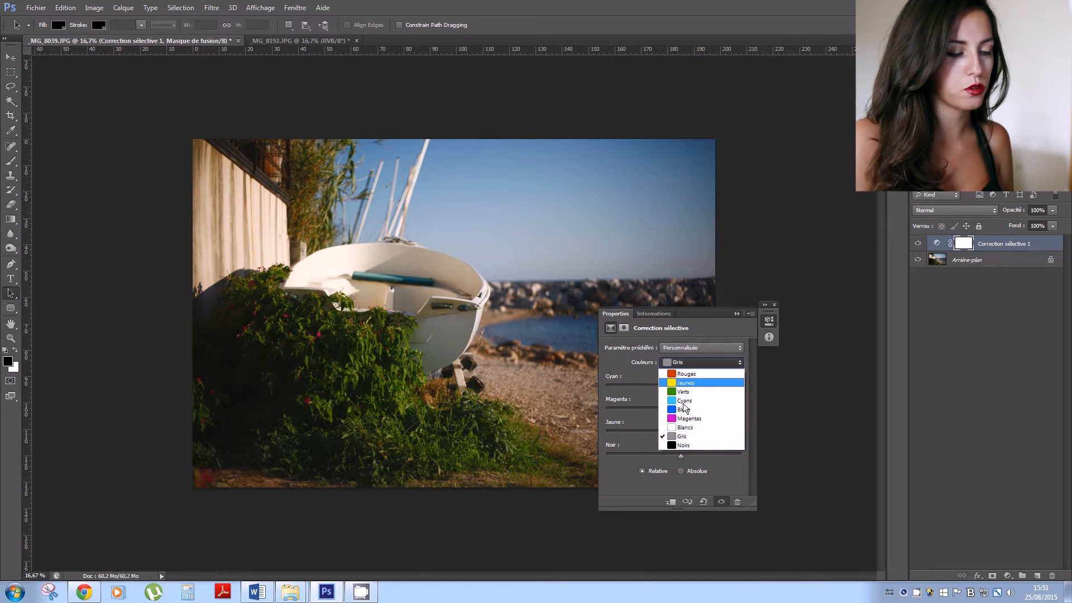
{"action": "left_click", "coordinate": [683, 427]}
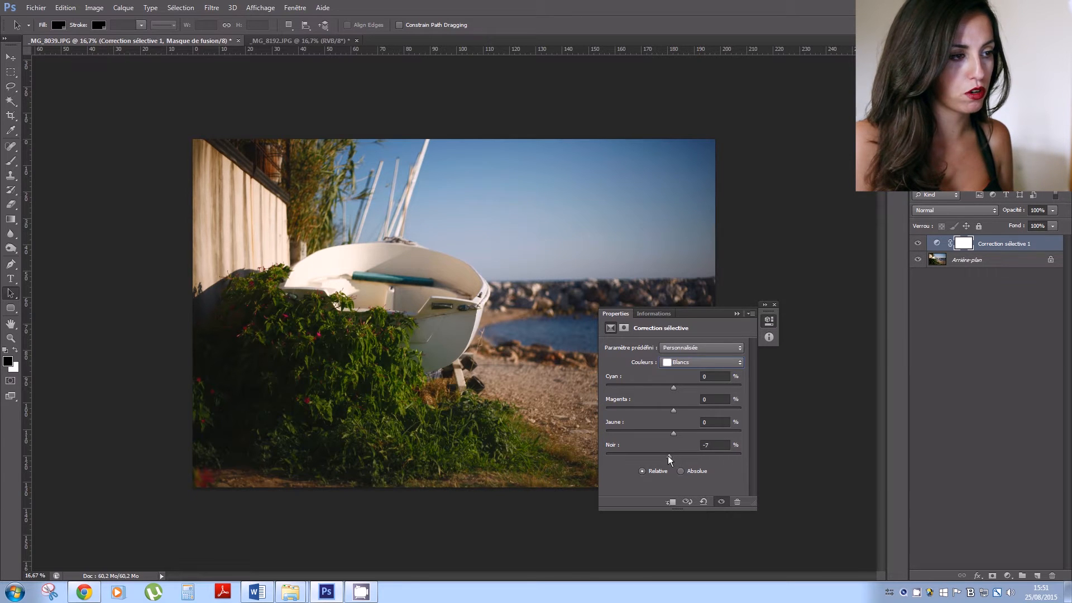
{"action": "left_click_drag", "start_coordinate": [659, 456], "coordinate": [624, 470]}
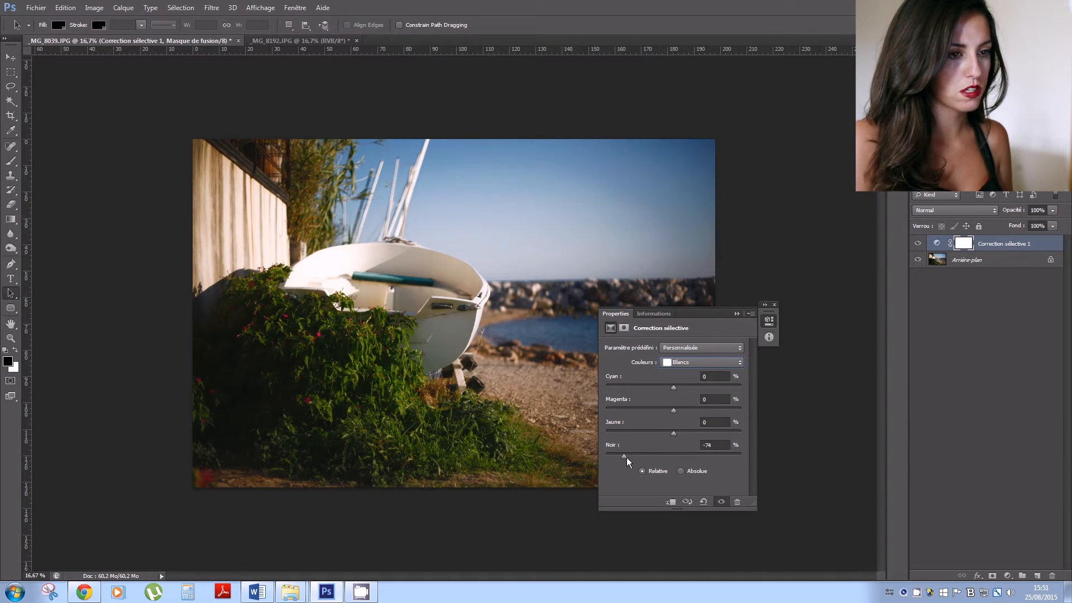
{"action": "left_click_drag", "start_coordinate": [663, 455], "coordinate": [658, 457]}
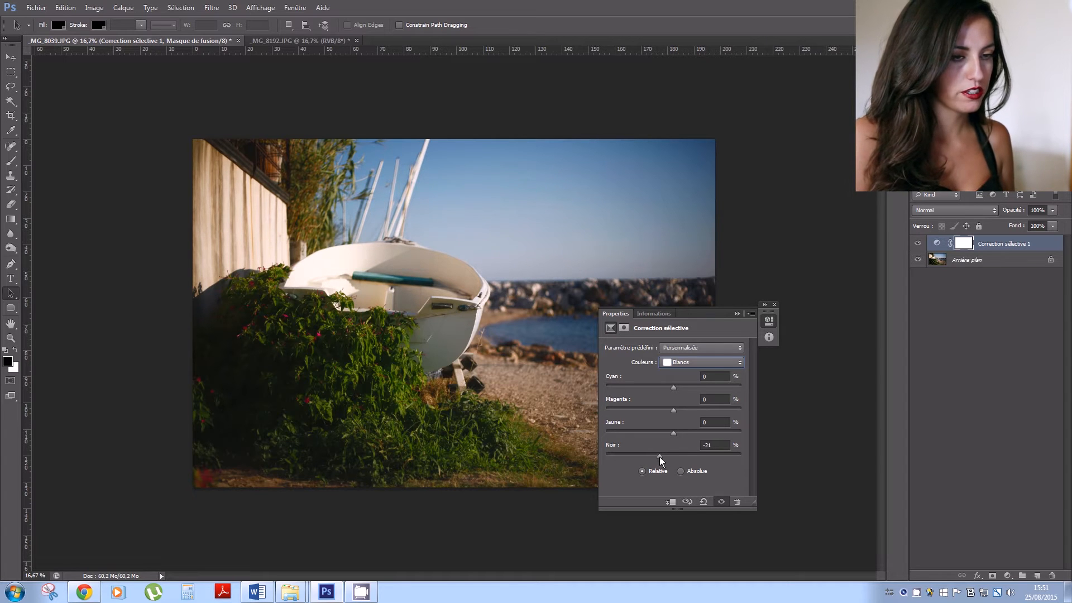
{"action": "left_click", "coordinate": [736, 313]}
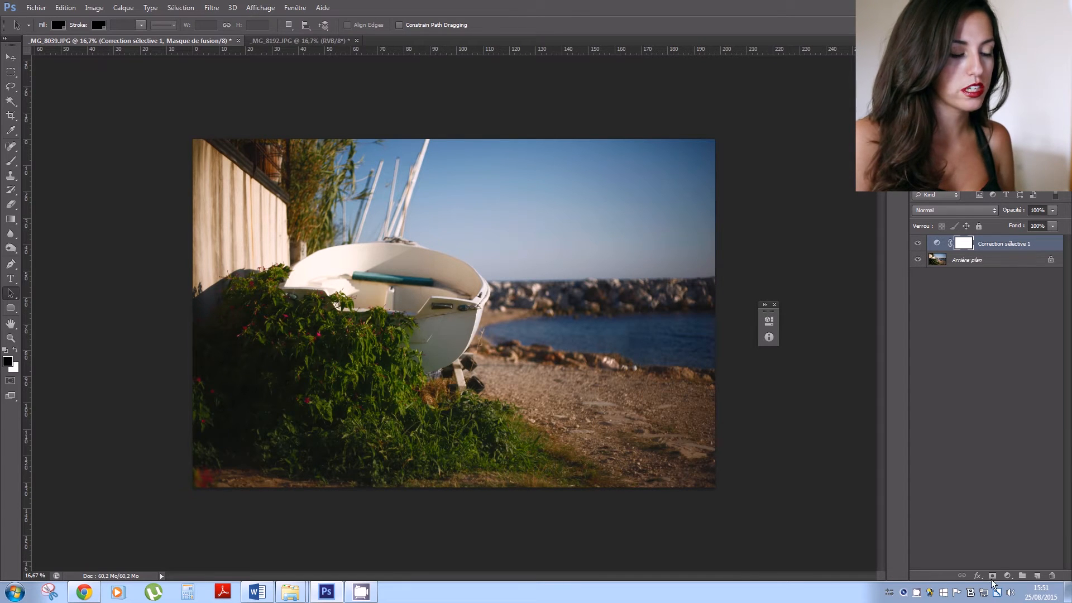
Add a solid color (Couleur unie) fill layer in bright red, fa0808, above the adjustment layer.
{"action": "left_click", "coordinate": [1009, 575]}
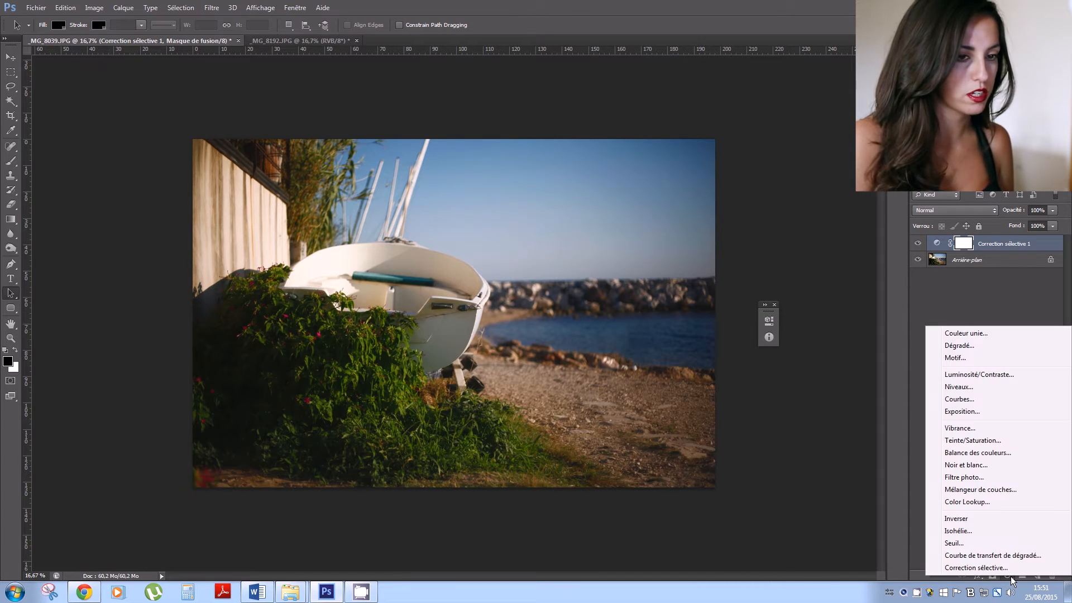
{"action": "left_click", "coordinate": [976, 333]}
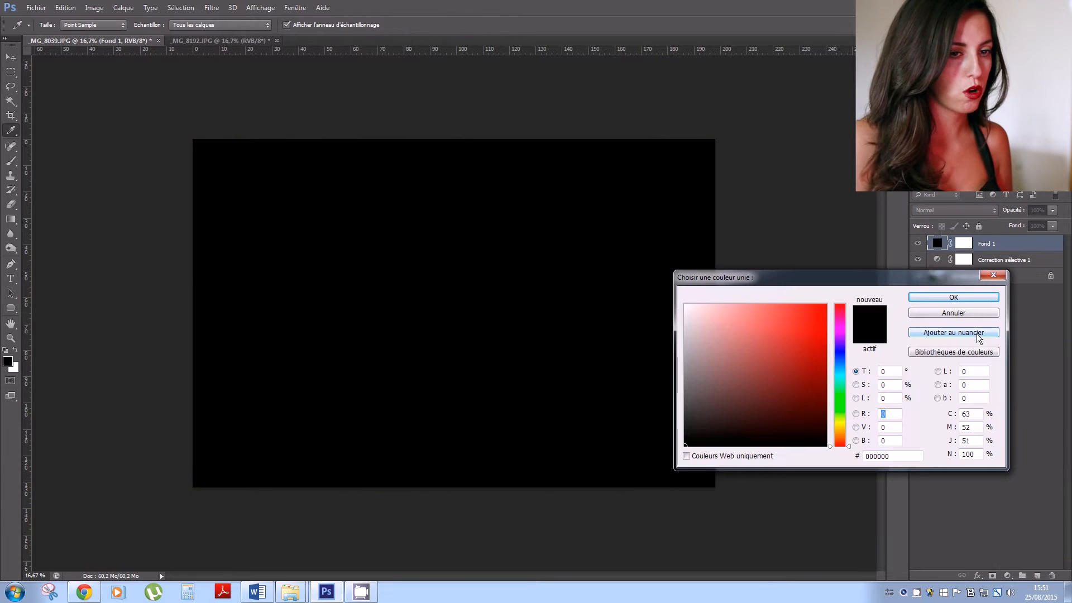
{"action": "left_click", "coordinate": [824, 309]}
{"action": "left_click", "coordinate": [954, 297]}
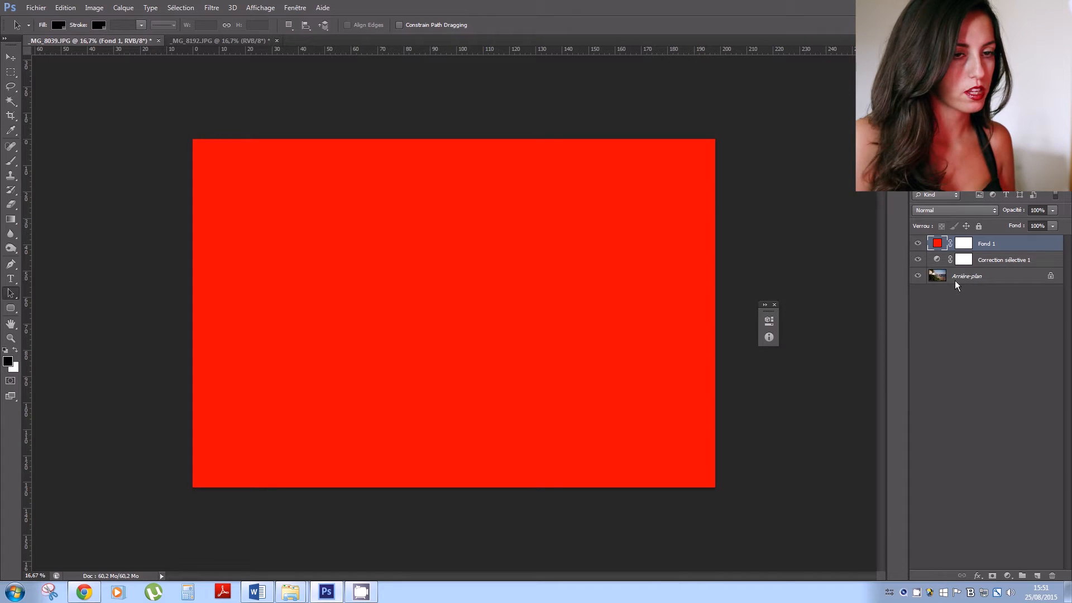
Change the red fill layer's blend mode to Exclusion.
{"action": "left_click", "coordinate": [928, 210]}
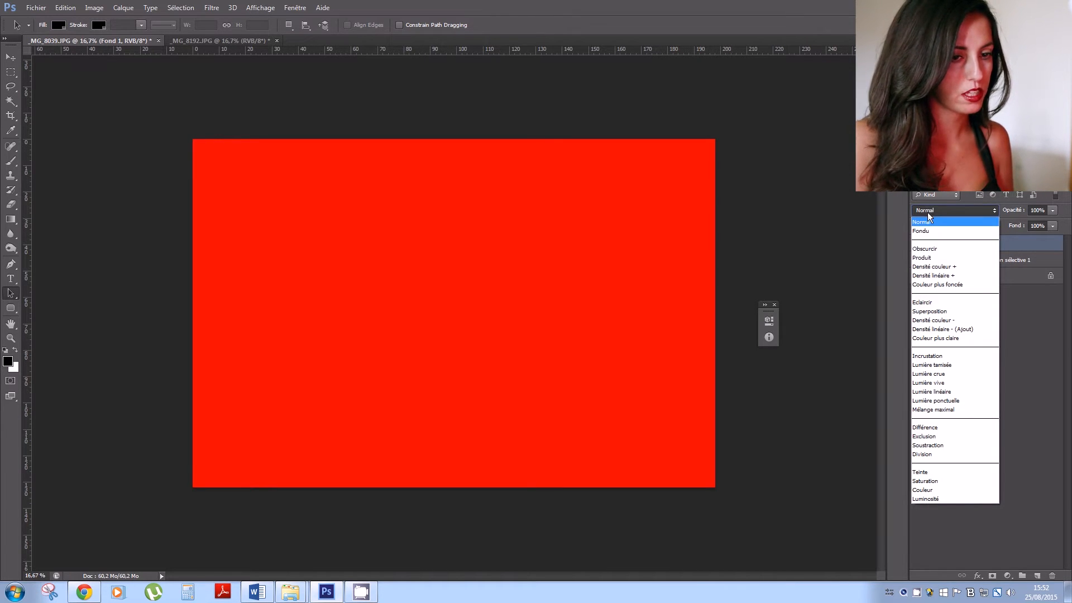
{"action": "left_click", "coordinate": [929, 436]}
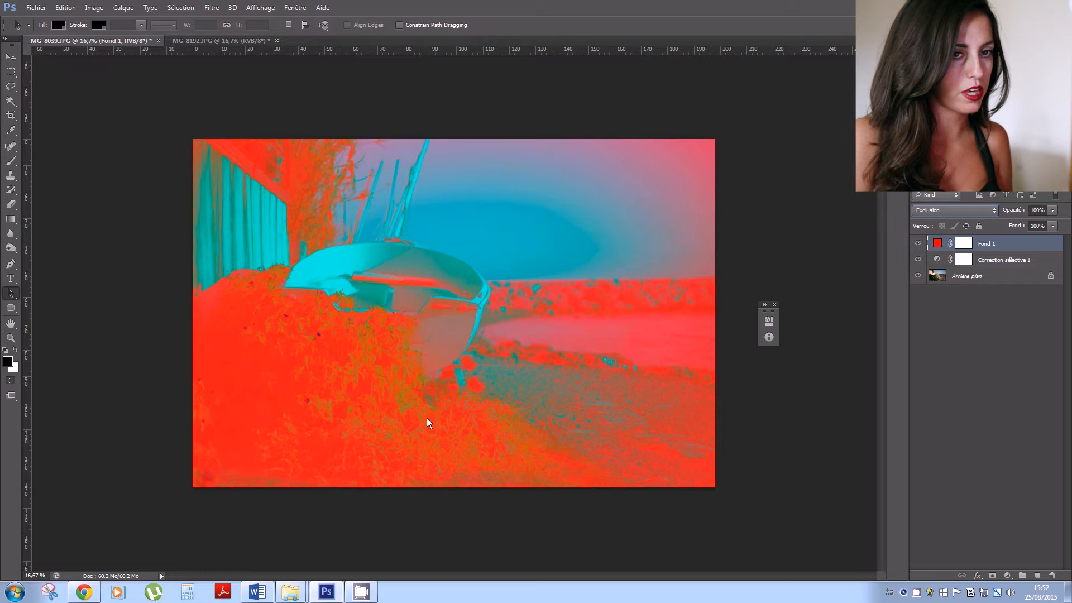
{"action": "left_click", "coordinate": [1053, 212]}
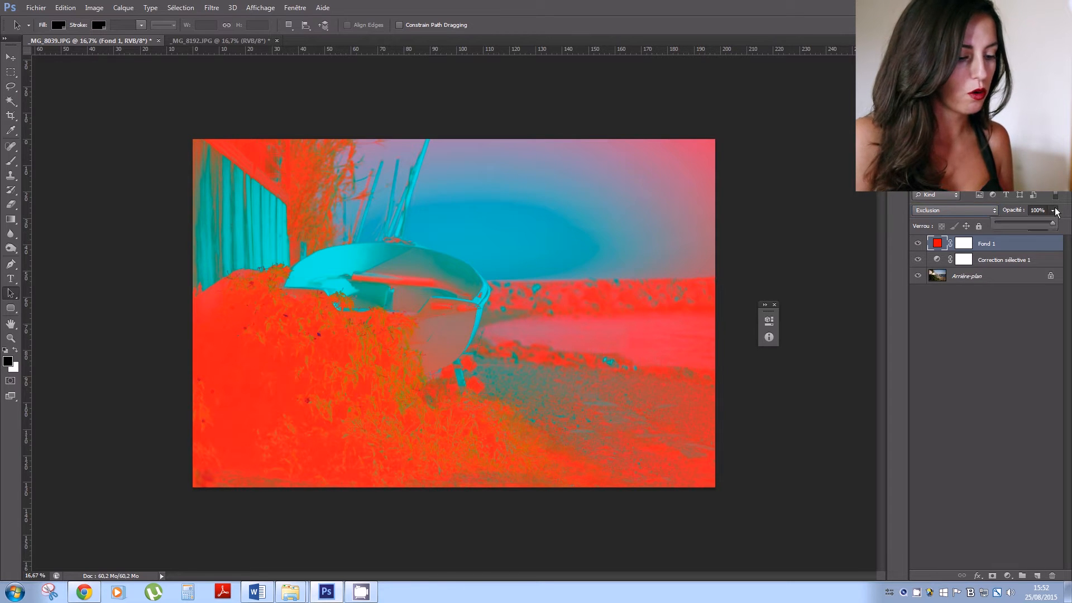
Recolor the solid fill layer to dark blue, 012489.
{"action": "double_click", "coordinate": [937, 244]}
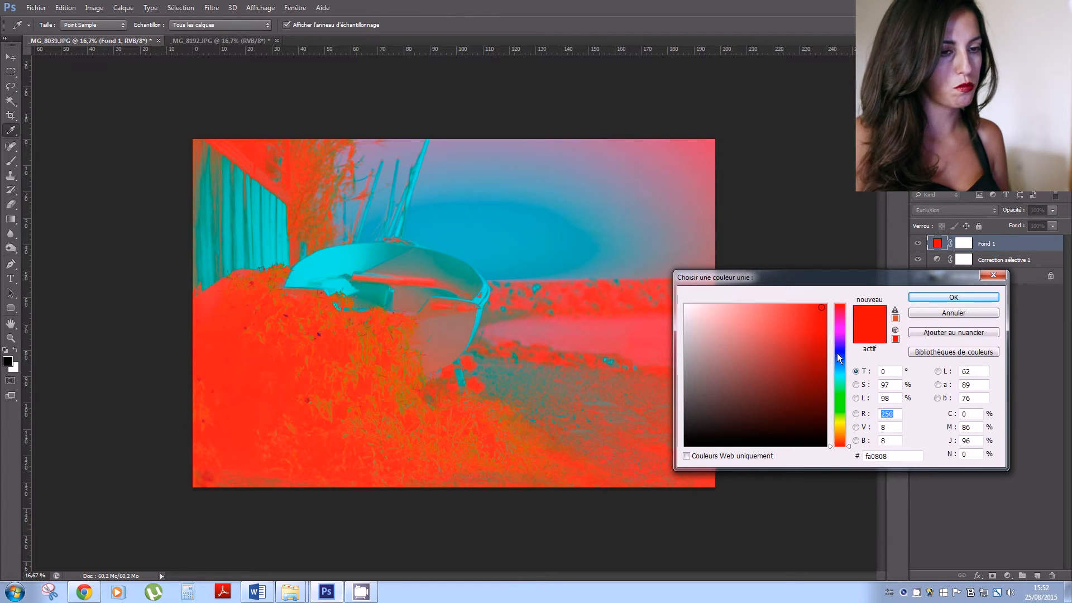
{"action": "left_click", "coordinate": [837, 353]}
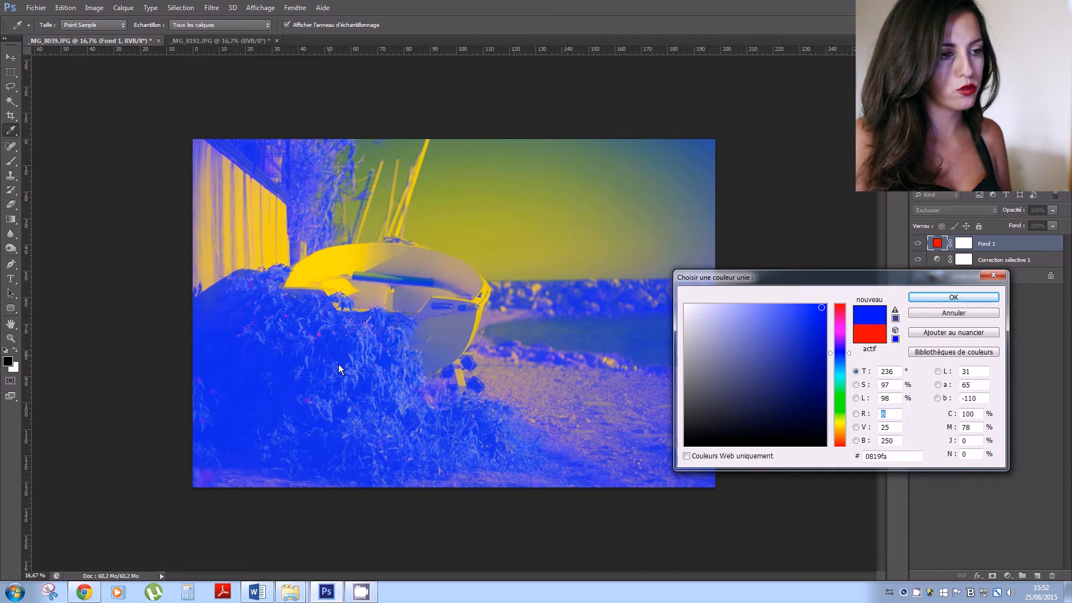
{"action": "left_click", "coordinate": [832, 358]}
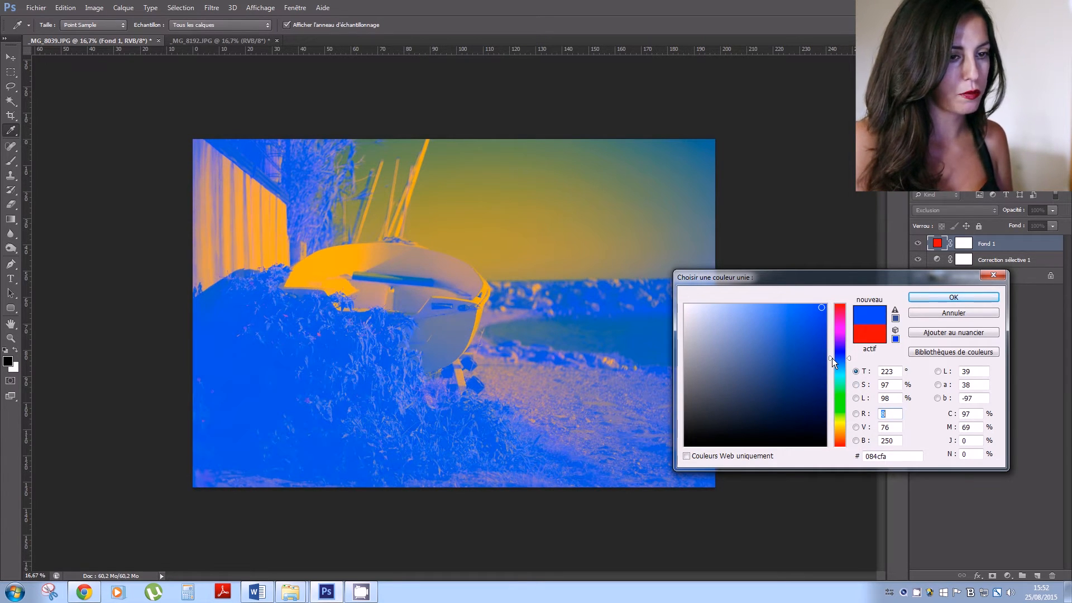
{"action": "left_click", "coordinate": [822, 316]}
{"action": "left_click_drag", "start_coordinate": [822, 315], "coordinate": [827, 369]}
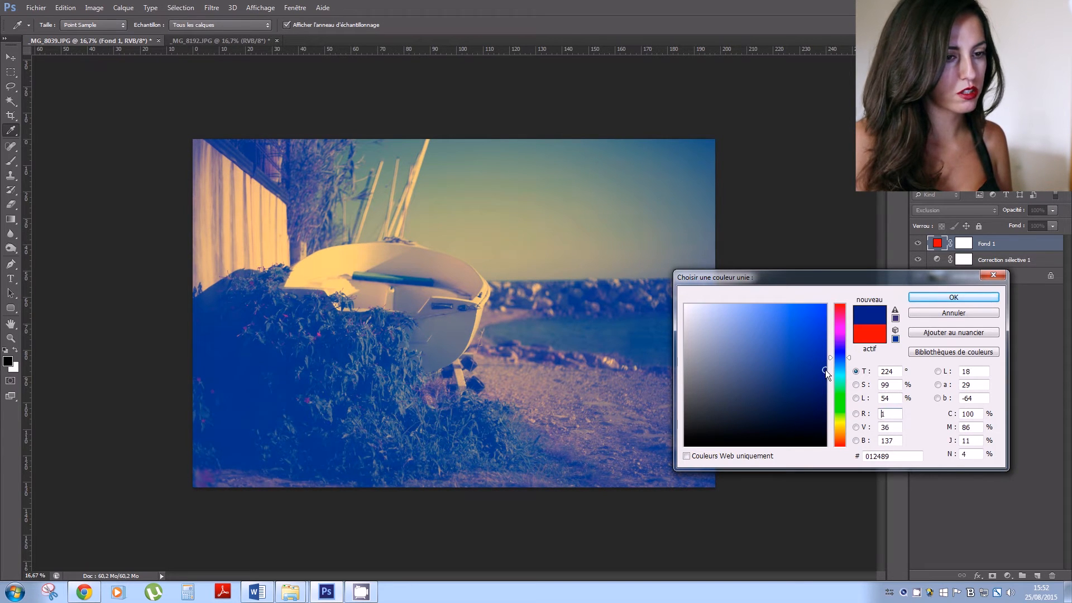
{"action": "left_click", "coordinate": [933, 294]}
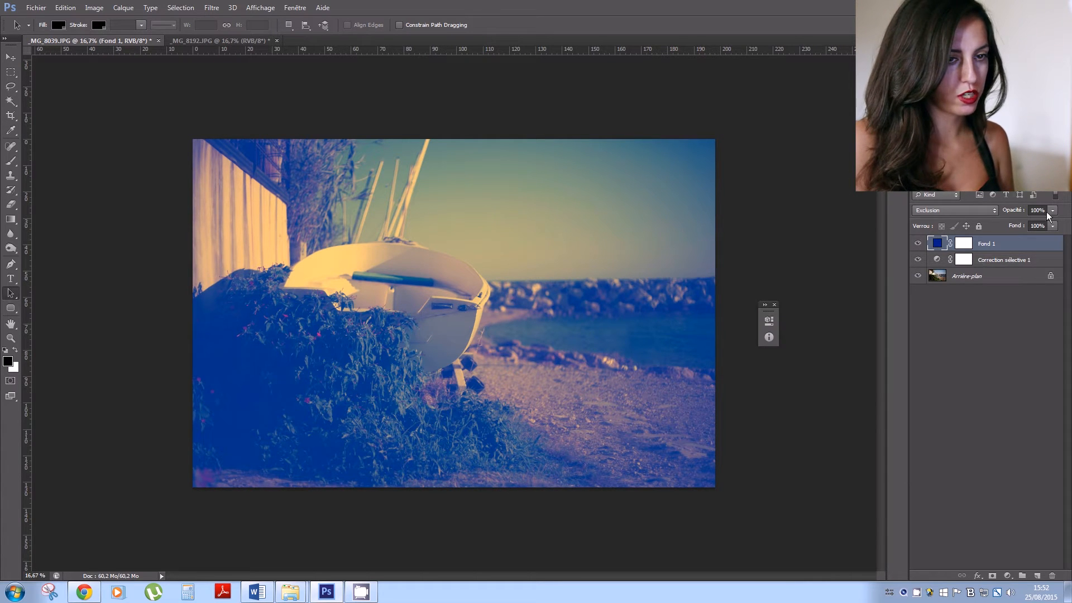
Lower the blue fill layer's opacity to 24% and deselect the layer.
{"action": "left_click", "coordinate": [1052, 211]}
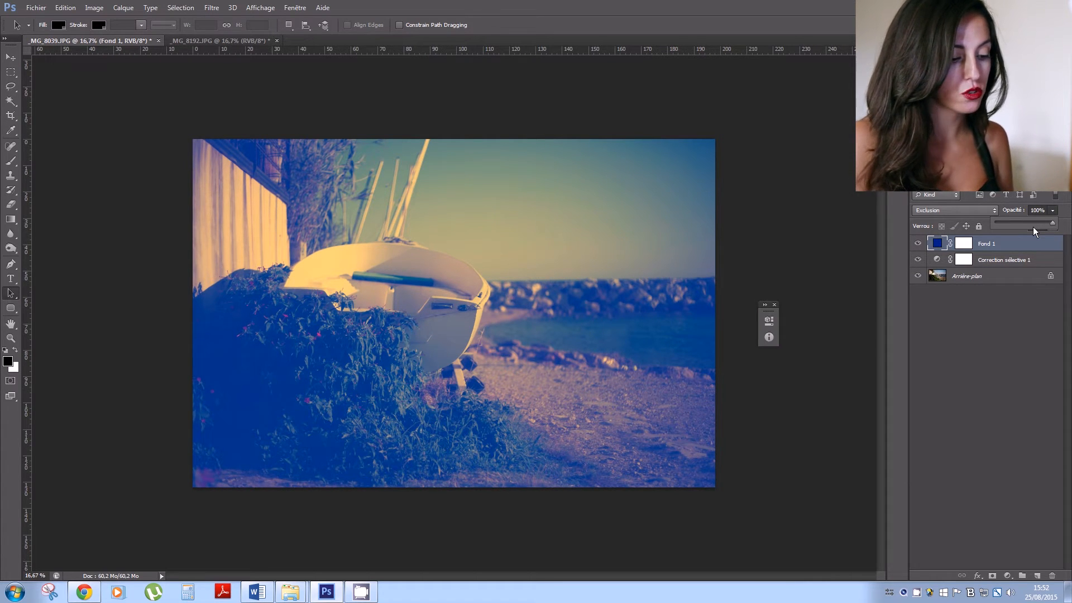
{"action": "left_click_drag", "start_coordinate": [1033, 227], "coordinate": [1008, 224]}
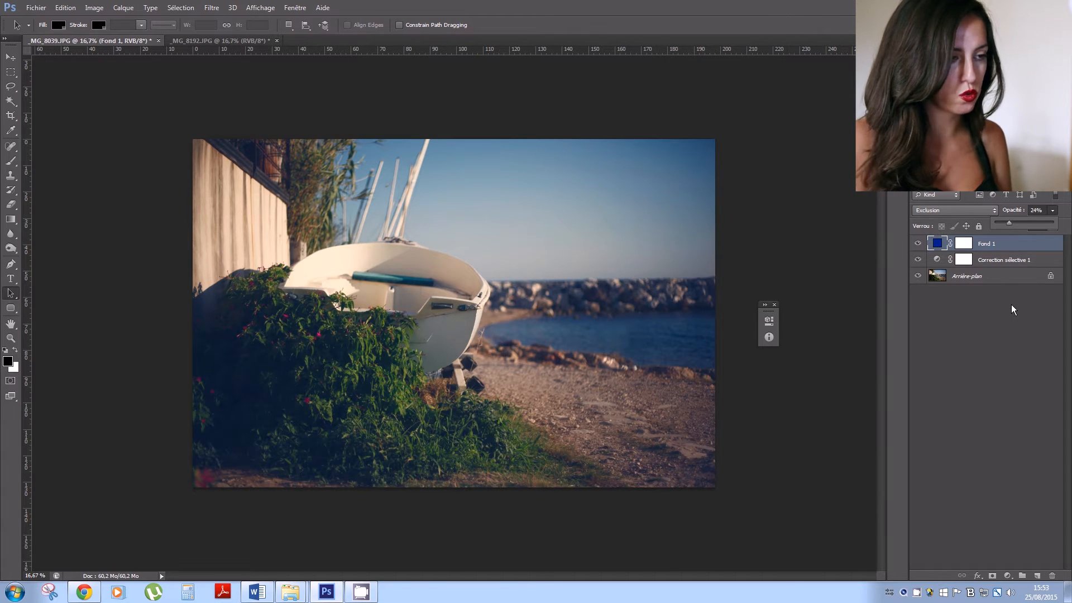
{"action": "left_click", "coordinate": [1013, 339]}
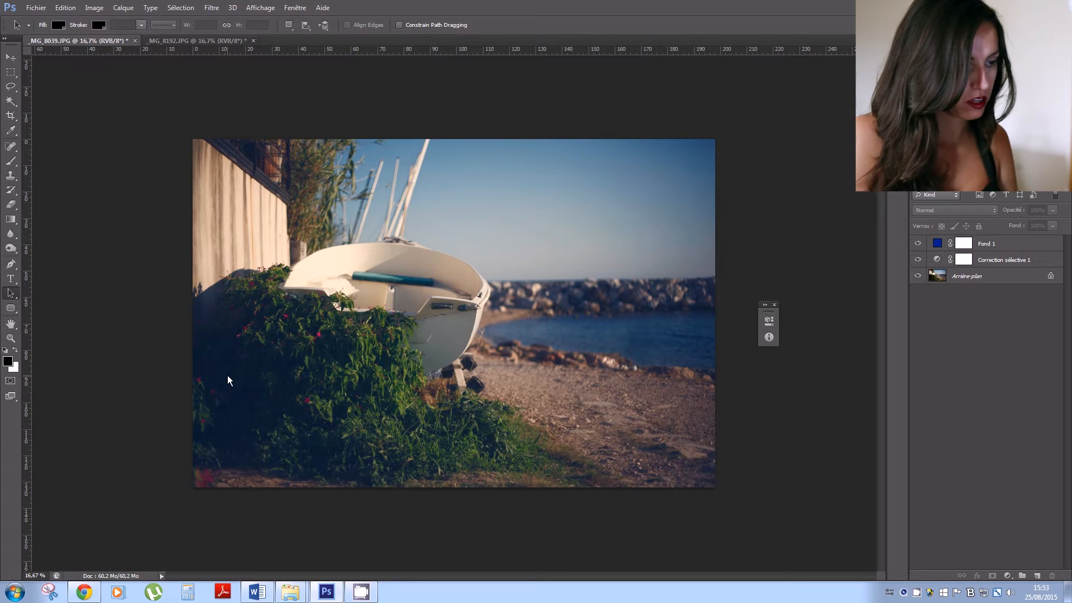
Open the image Light-Leak-(19).jpg from the Photographie folder, two levels above Paysage-Autres.
{"action": "left_click", "coordinate": [37, 13]}
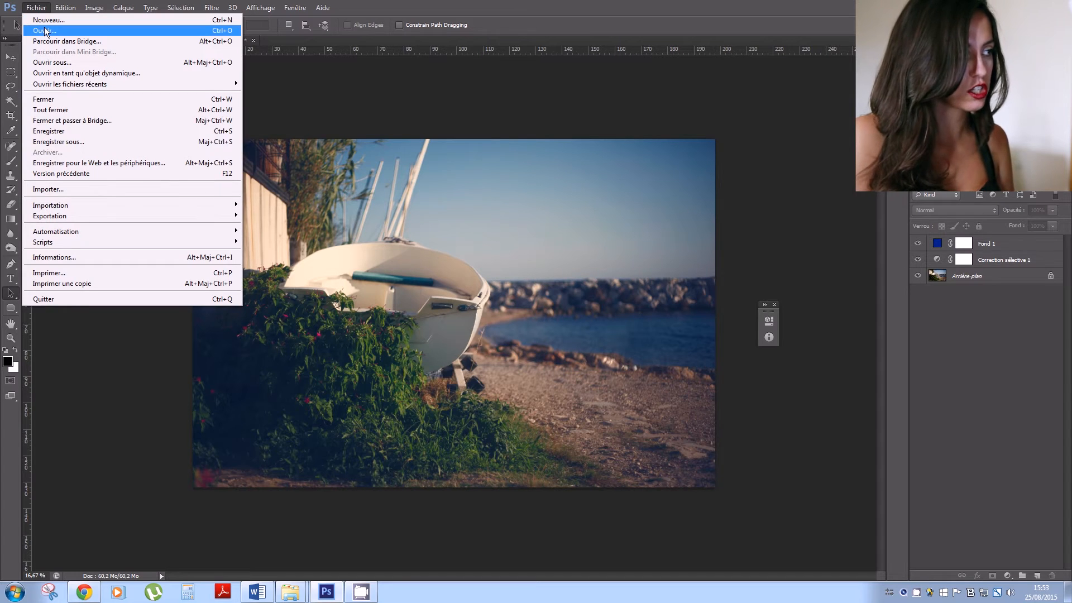
{"action": "left_click", "coordinate": [44, 32]}
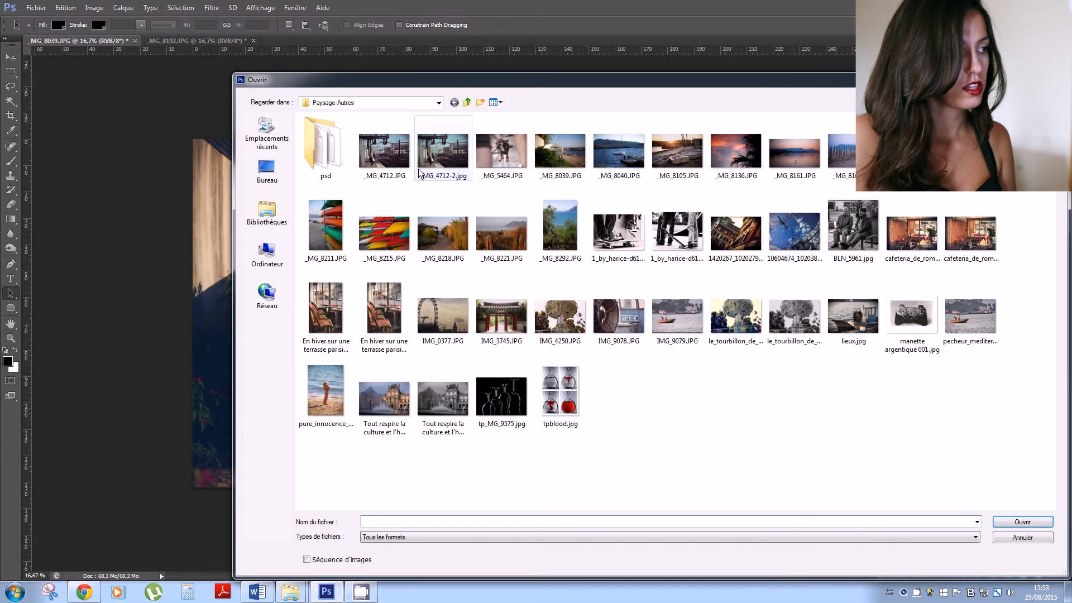
{"action": "left_click", "coordinate": [467, 102]}
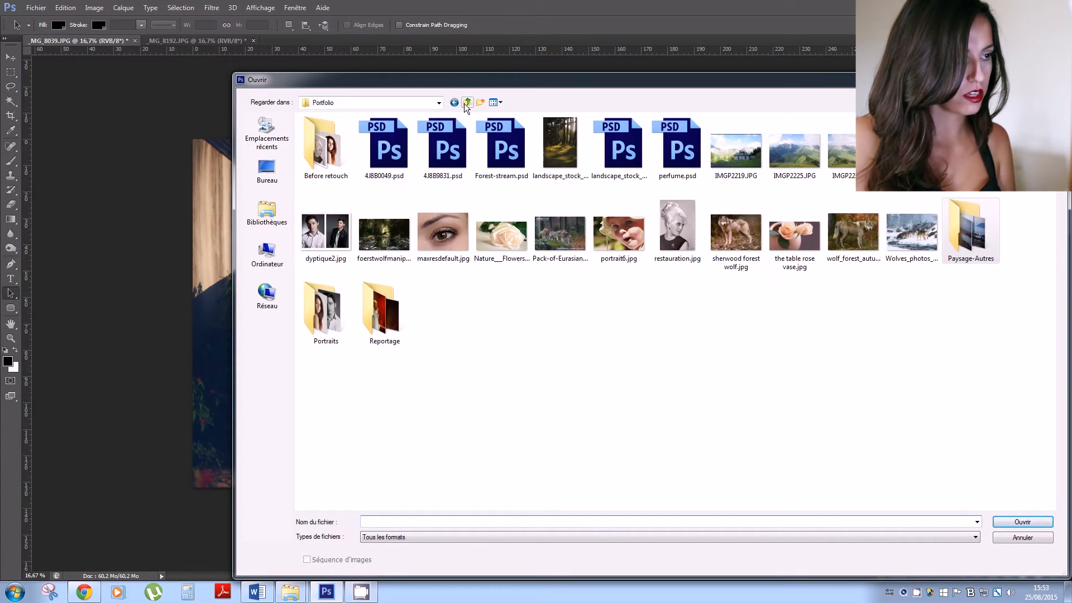
{"action": "left_click", "coordinate": [466, 102]}
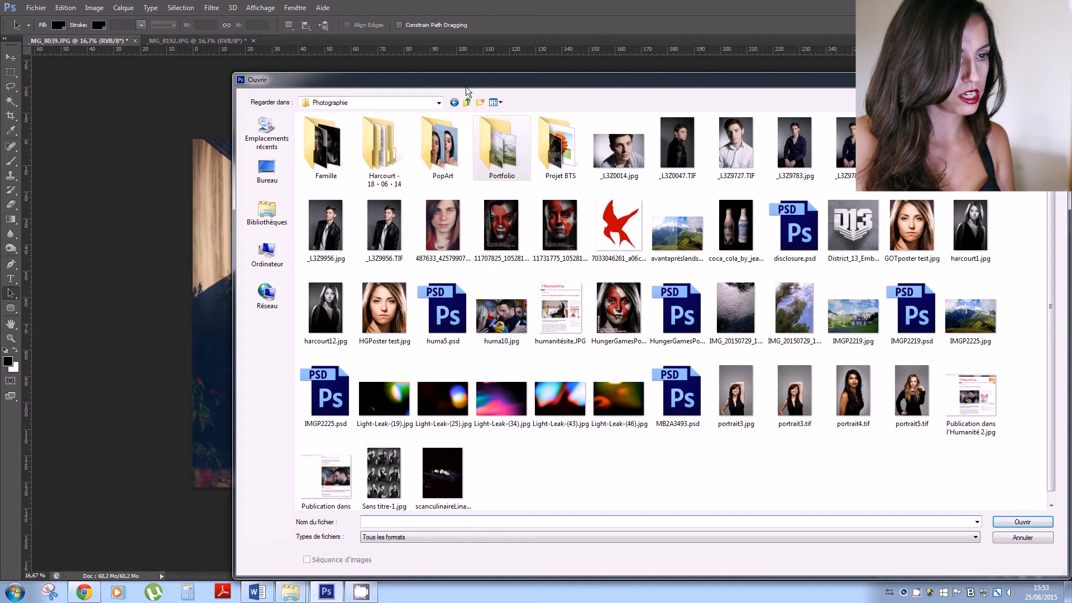
{"action": "left_click", "coordinate": [385, 399]}
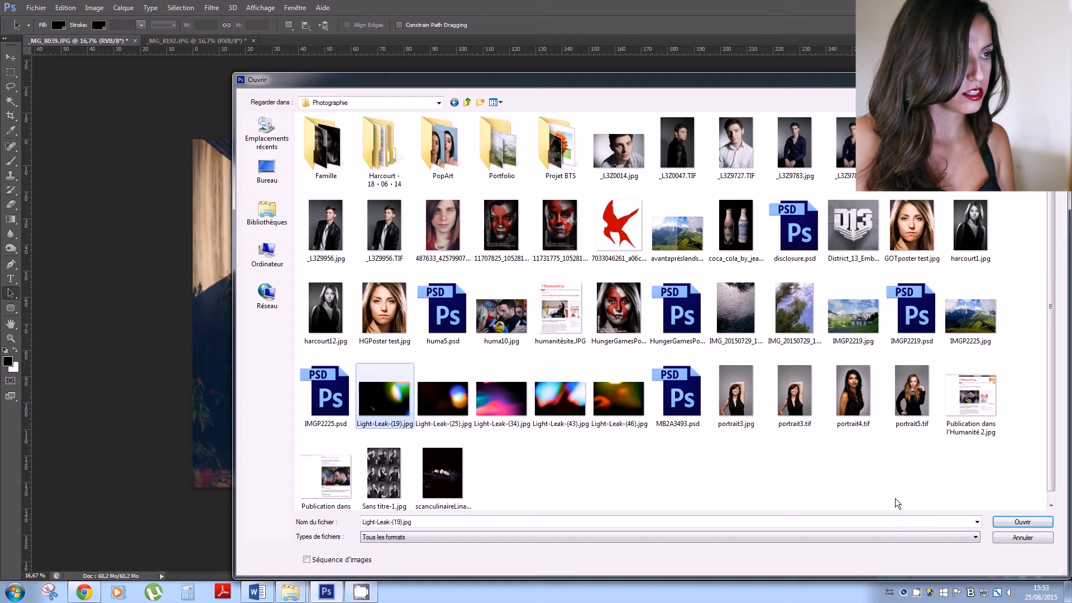
{"action": "left_click", "coordinate": [1015, 524]}
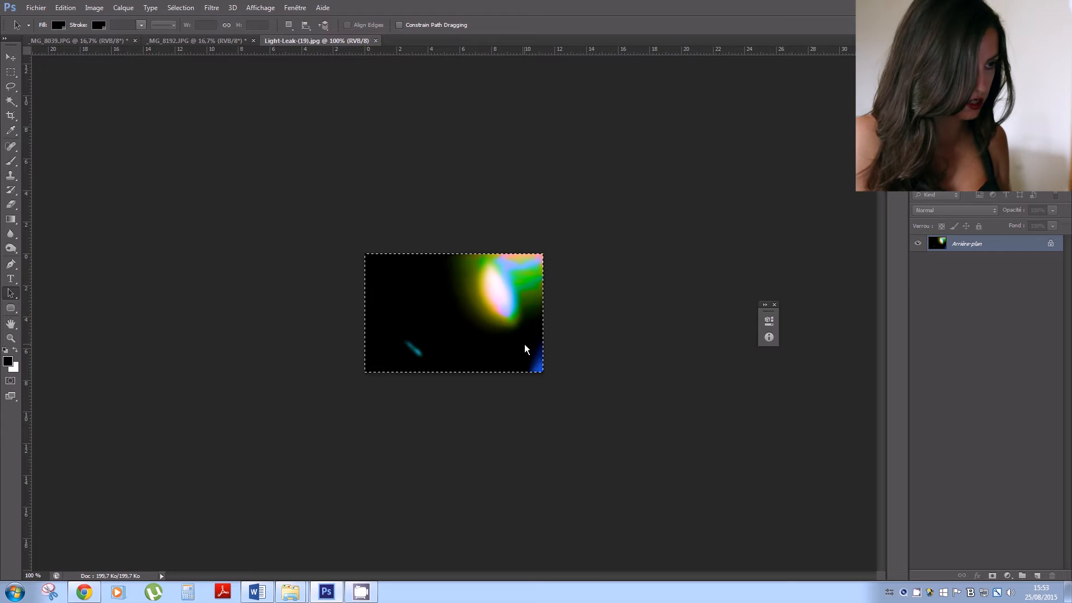
Paste the light leak image into the boat photo _MG_8039.JPG and enlarge it to cover the whole photo.
{"action": "left_click", "coordinate": [155, 44]}
{"action": "left_click", "coordinate": [100, 43]}
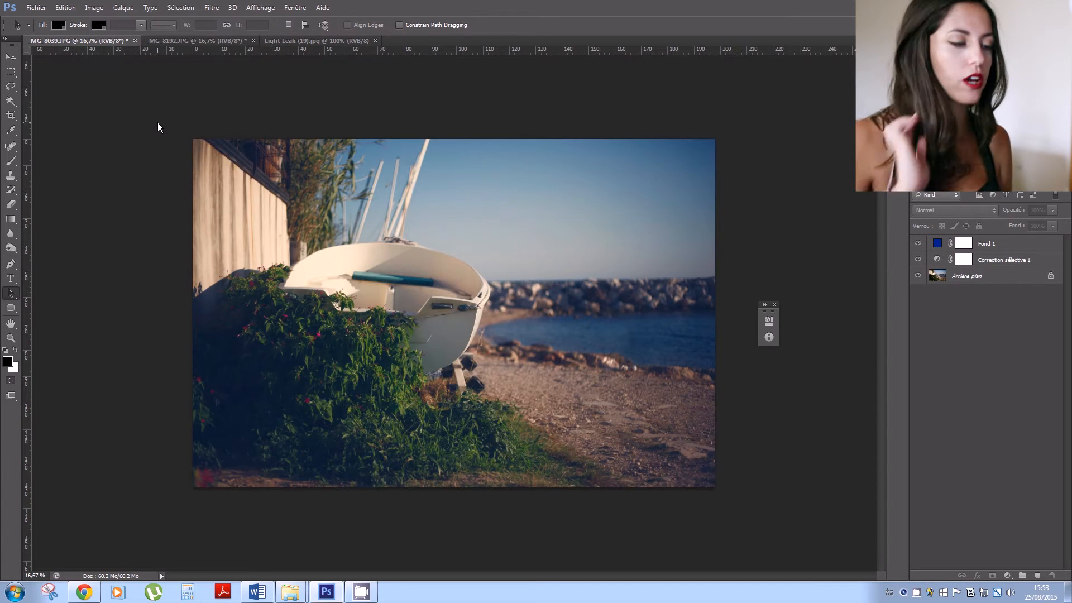
{"action": "key", "text": "ctrl+v"}
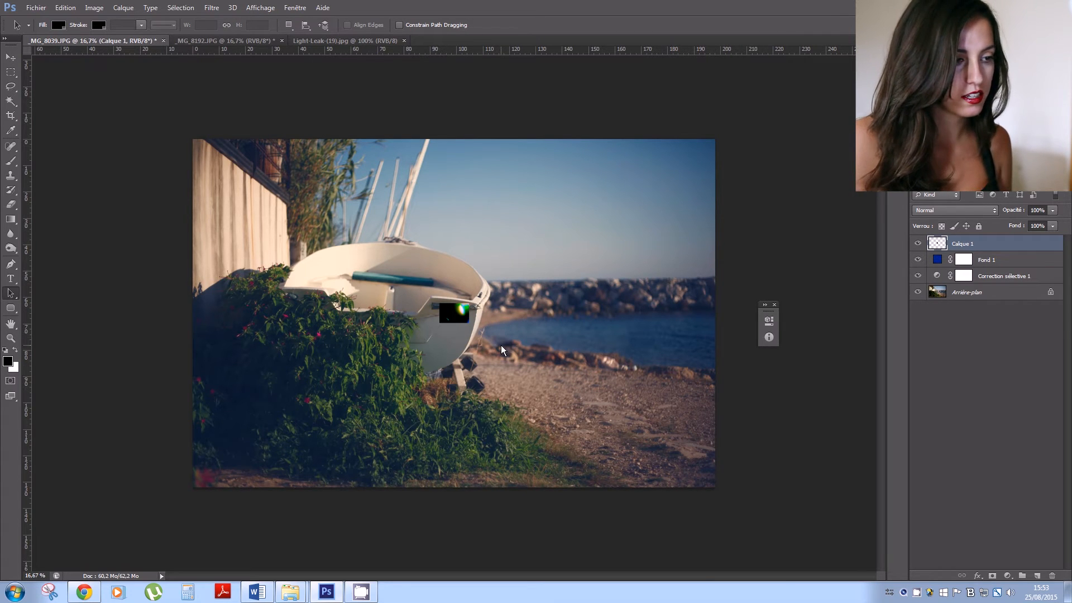
{"action": "key", "text": "ctrl+t"}
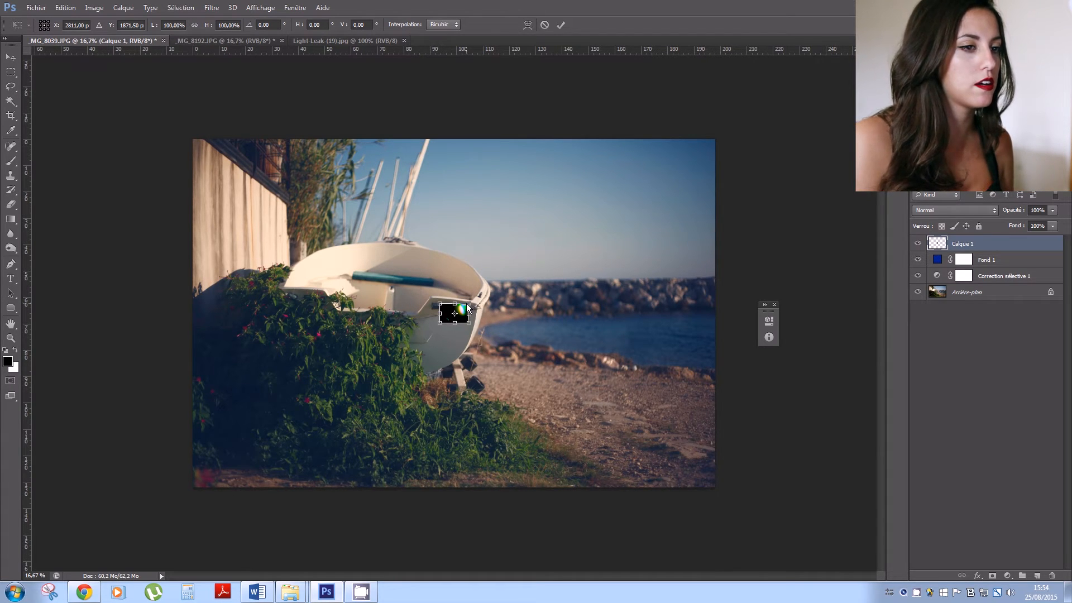
{"action": "left_click_drag", "start_coordinate": [467, 303], "coordinate": [714, 138]}
{"action": "left_click_drag", "start_coordinate": [441, 322], "coordinate": [189, 484]}
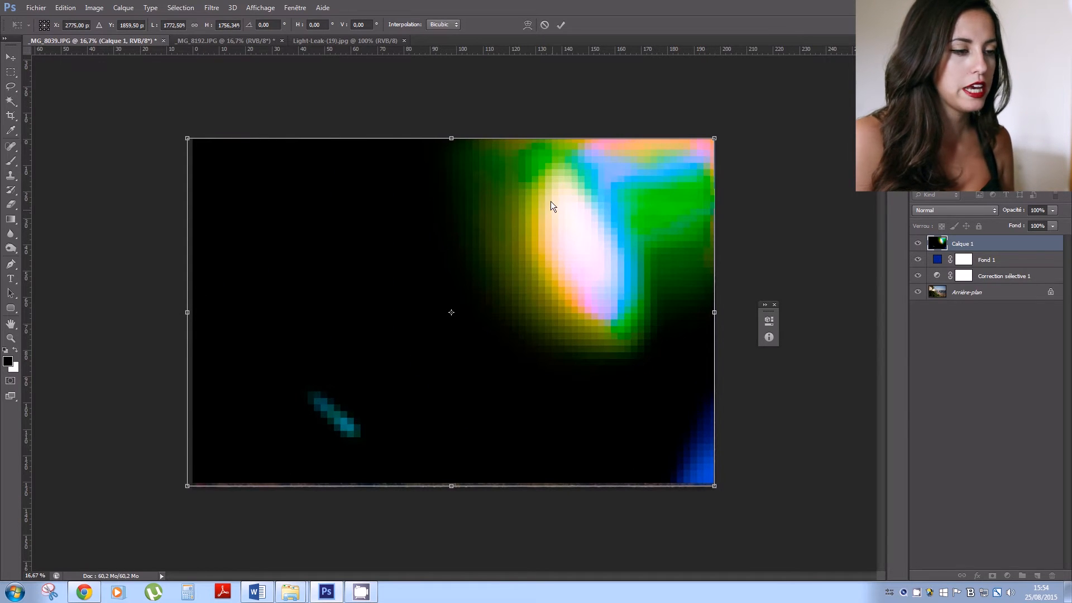
{"action": "left_click", "coordinate": [561, 25]}
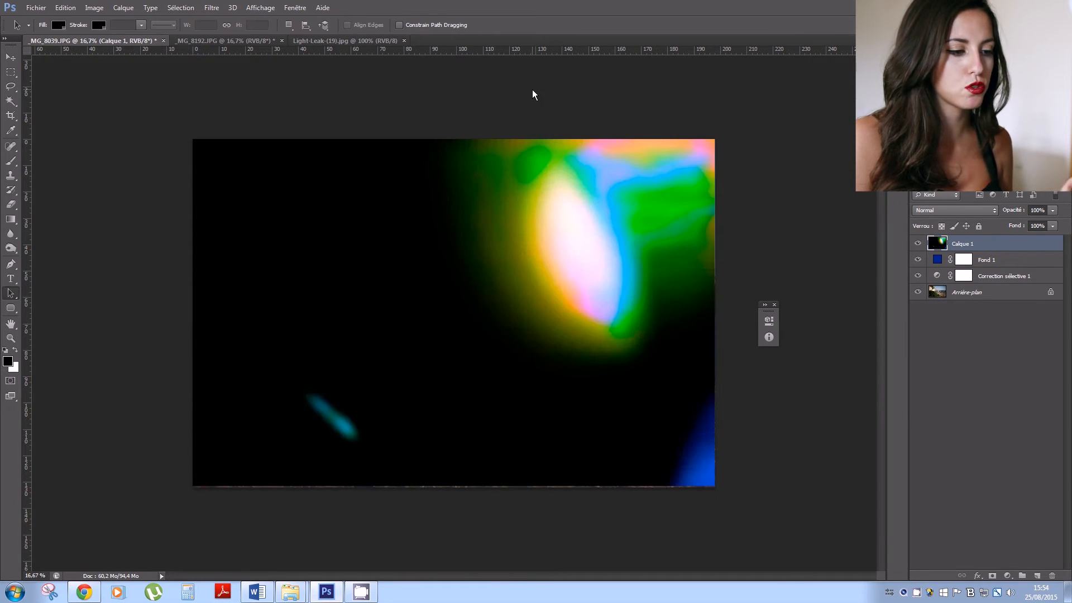
Set the light leak layer's blend mode to Superposition and scale it to 89.63% width and 101.44% height.
{"action": "left_click", "coordinate": [925, 210]}
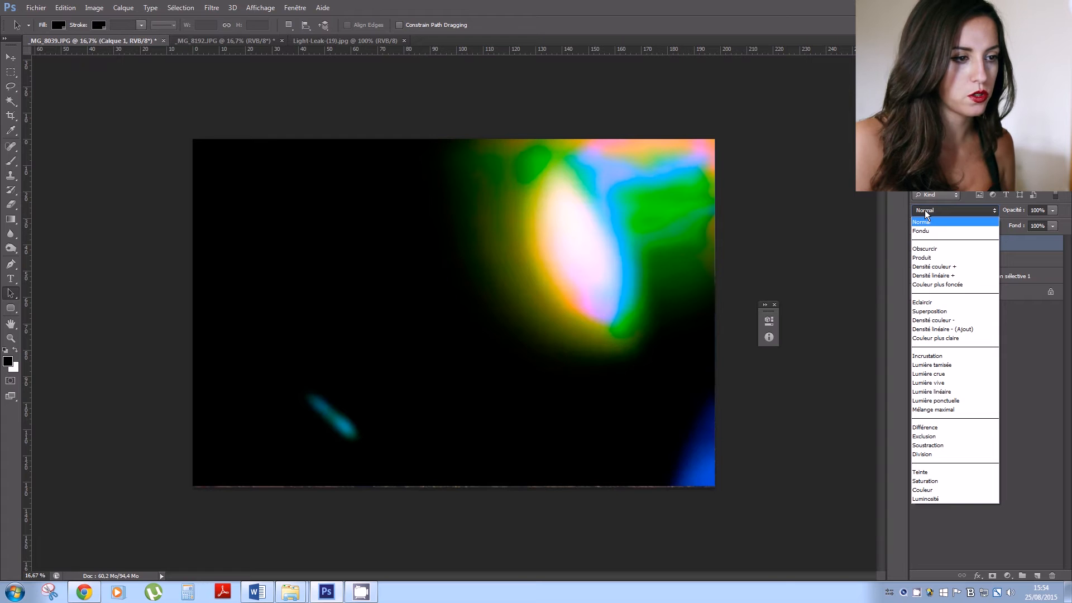
{"action": "left_click", "coordinate": [942, 311]}
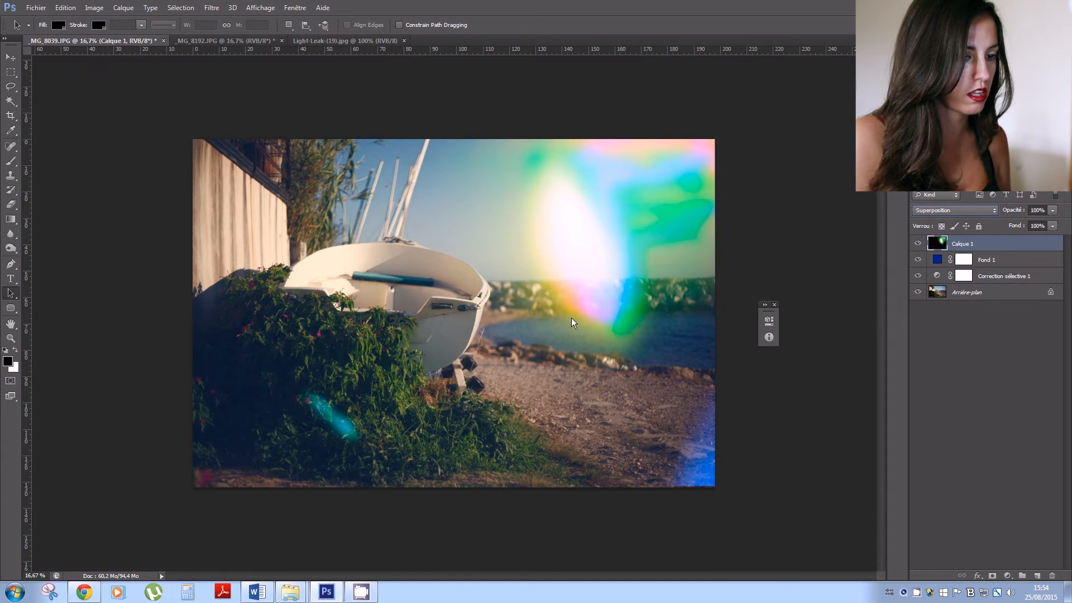
{"action": "key", "text": "ctrl+t"}
{"action": "left_click_drag", "start_coordinate": [189, 484], "coordinate": [242, 491]}
{"action": "key", "text": "Return"}
{"action": "key", "text": "a"}
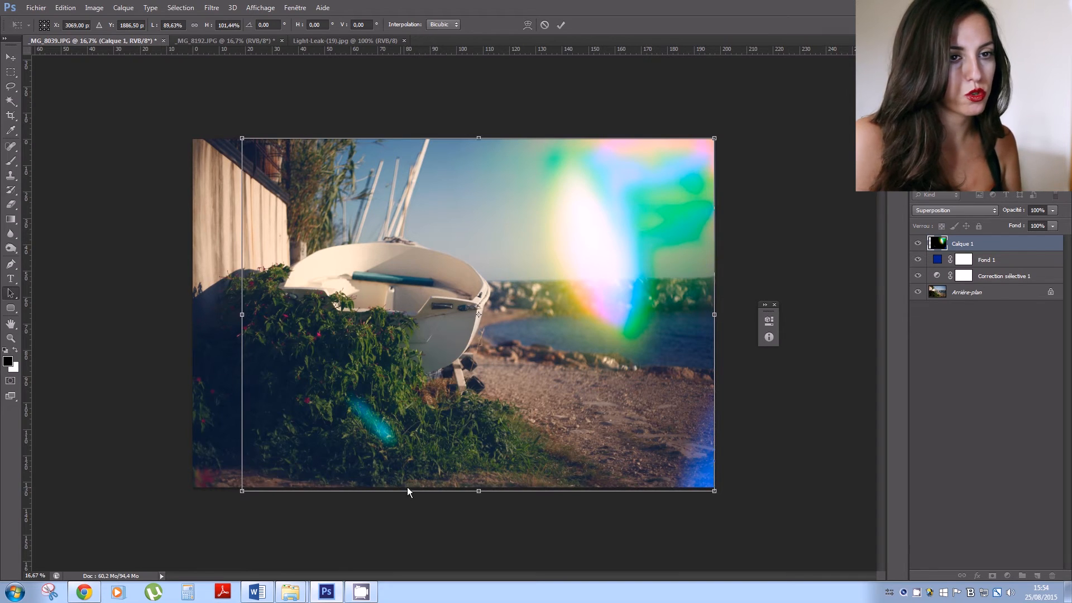
Lower the light leak layer's opacity and compare the photo with the effect layers hidden and shown.
{"action": "left_click", "coordinate": [1053, 226]}
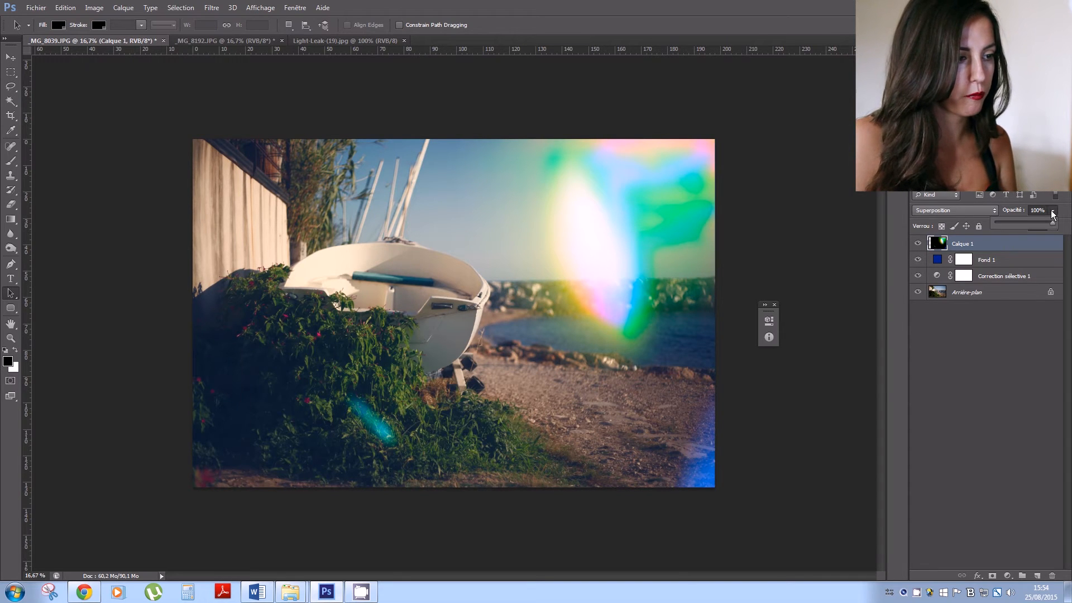
{"action": "left_click_drag", "start_coordinate": [1014, 221], "coordinate": [1019, 222]}
{"action": "left_click", "coordinate": [917, 244]}
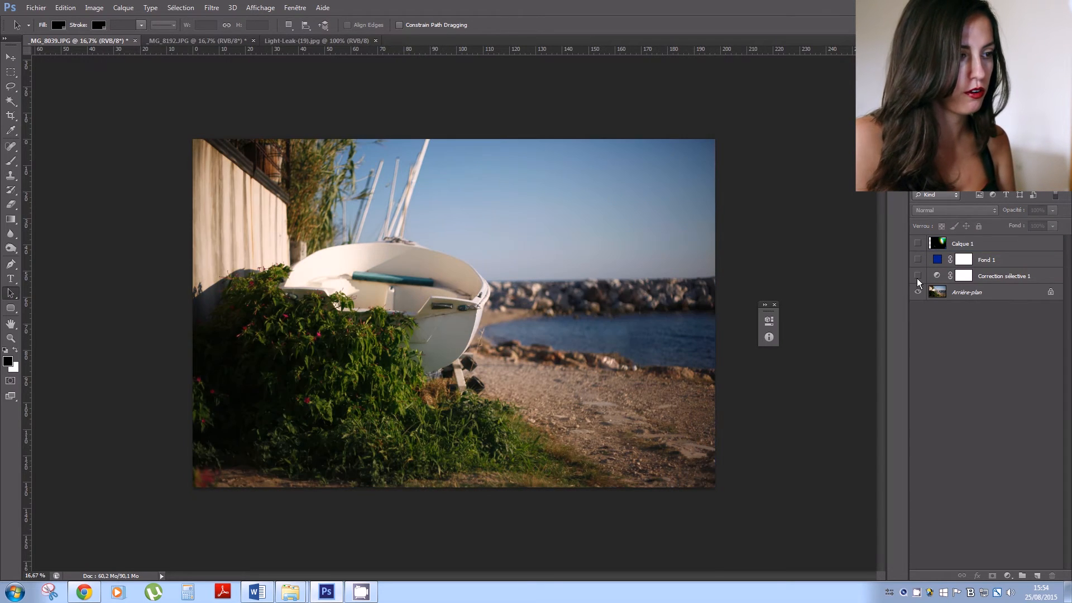
{"action": "left_click", "coordinate": [917, 243]}
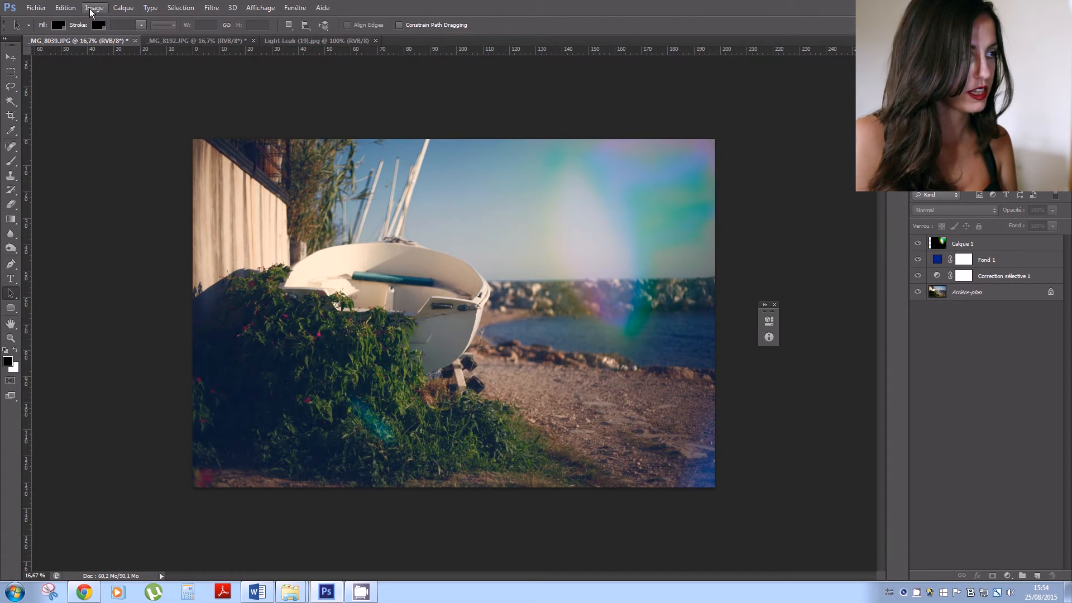
In _MG_8192.JPG, add a Teinte/Saturation adjustment layer with Redéfinir enabled, hue 36 and saturation 26.
{"action": "left_click", "coordinate": [162, 41]}
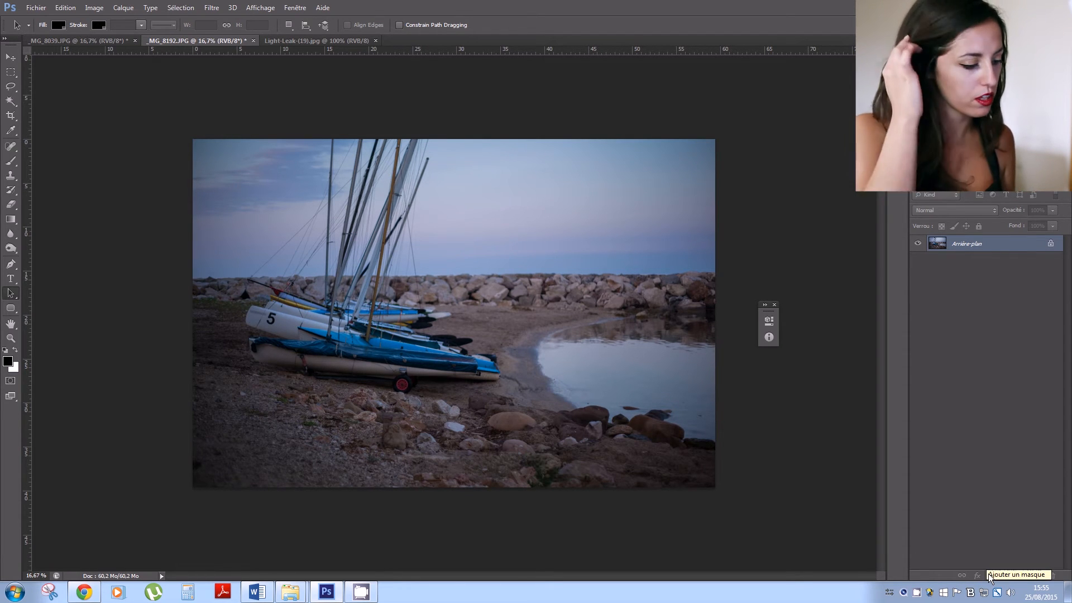
{"action": "left_click", "coordinate": [1007, 581]}
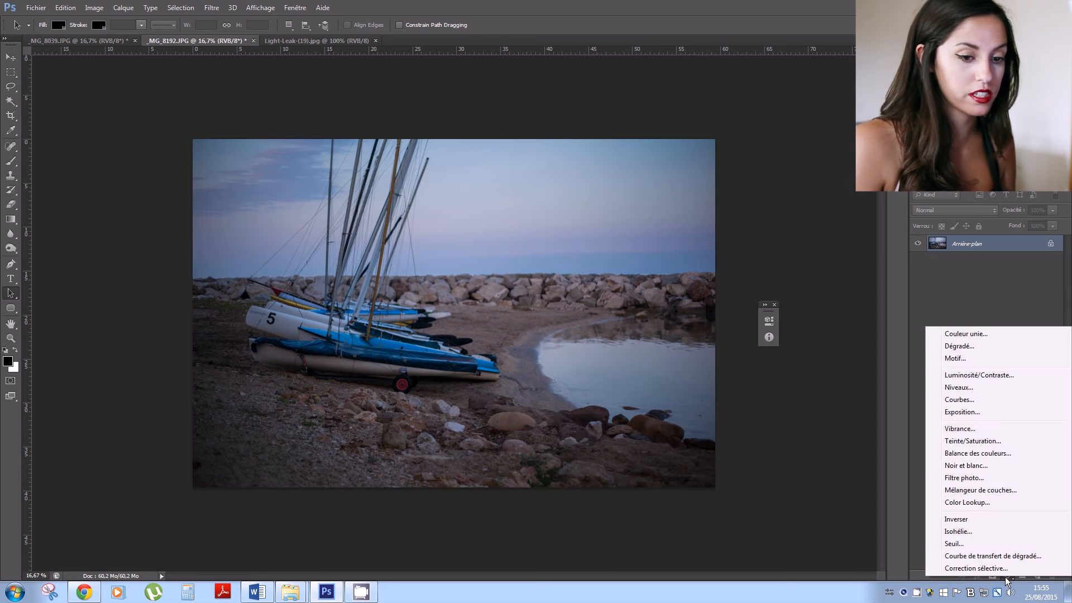
{"action": "left_click", "coordinate": [970, 442]}
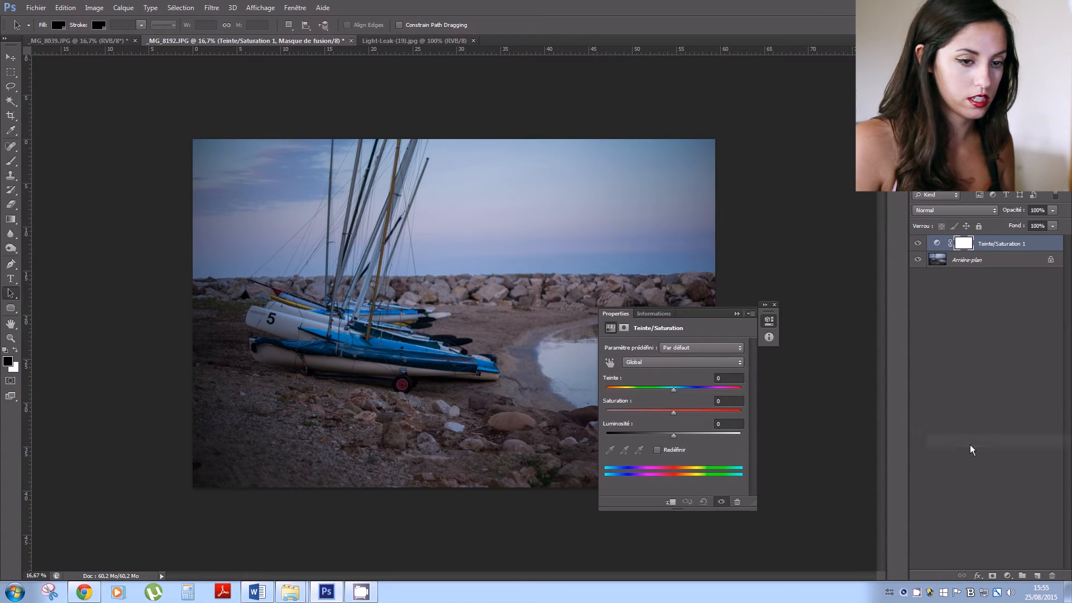
{"action": "left_click", "coordinate": [657, 450]}
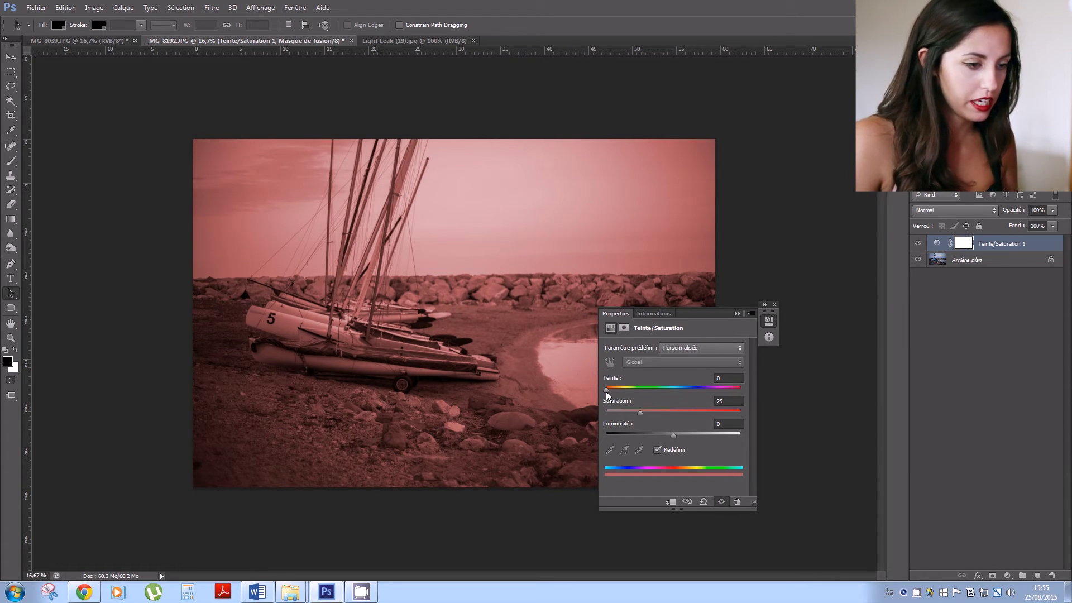
{"action": "left_click_drag", "start_coordinate": [608, 391], "coordinate": [621, 396]}
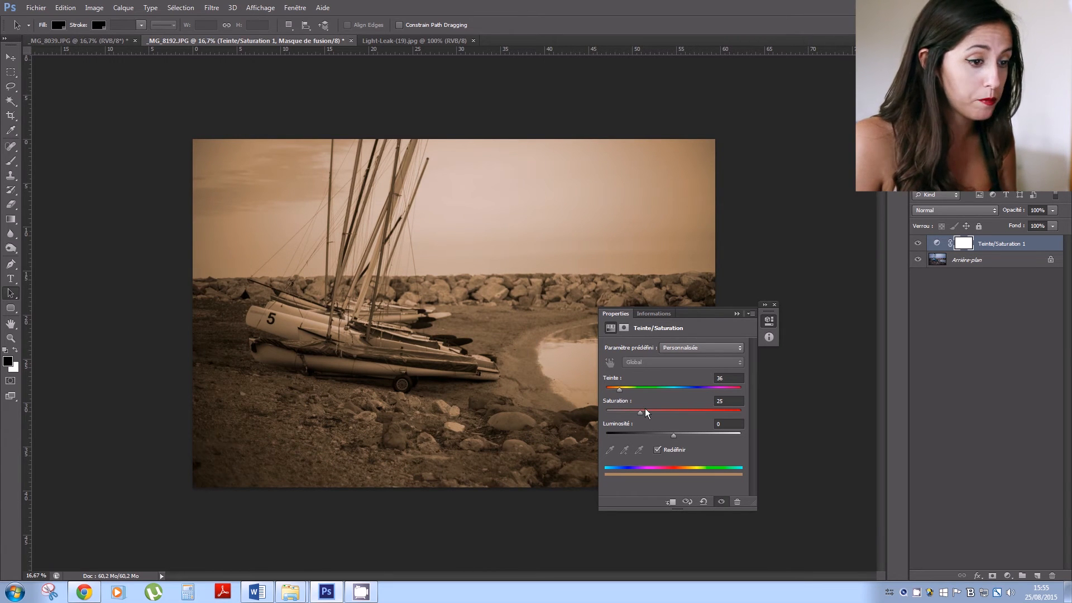
{"action": "left_click_drag", "start_coordinate": [640, 412], "coordinate": [668, 414]}
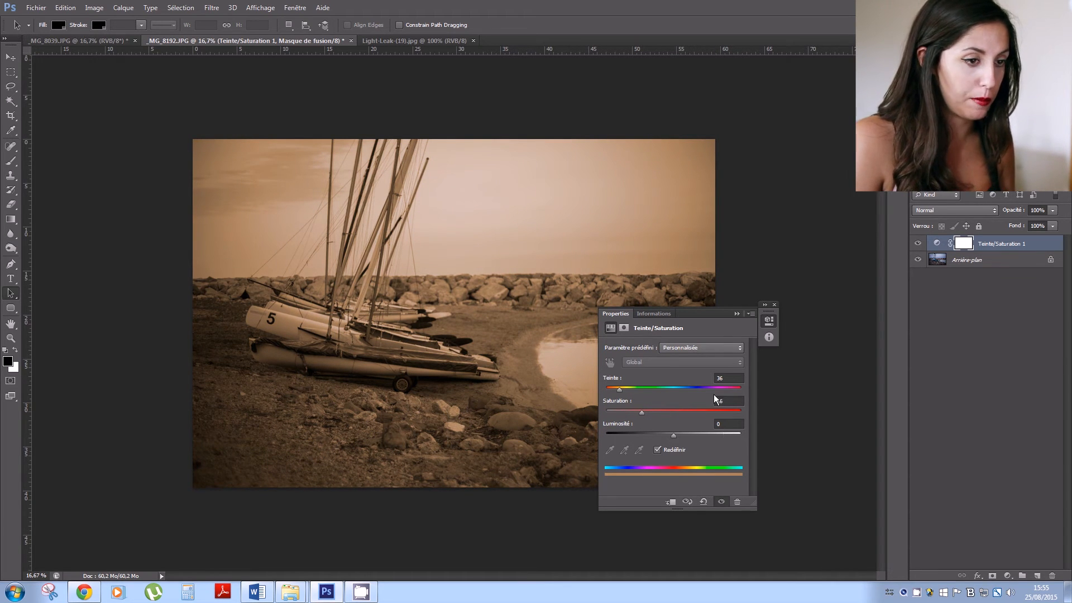
{"action": "left_click", "coordinate": [735, 314]}
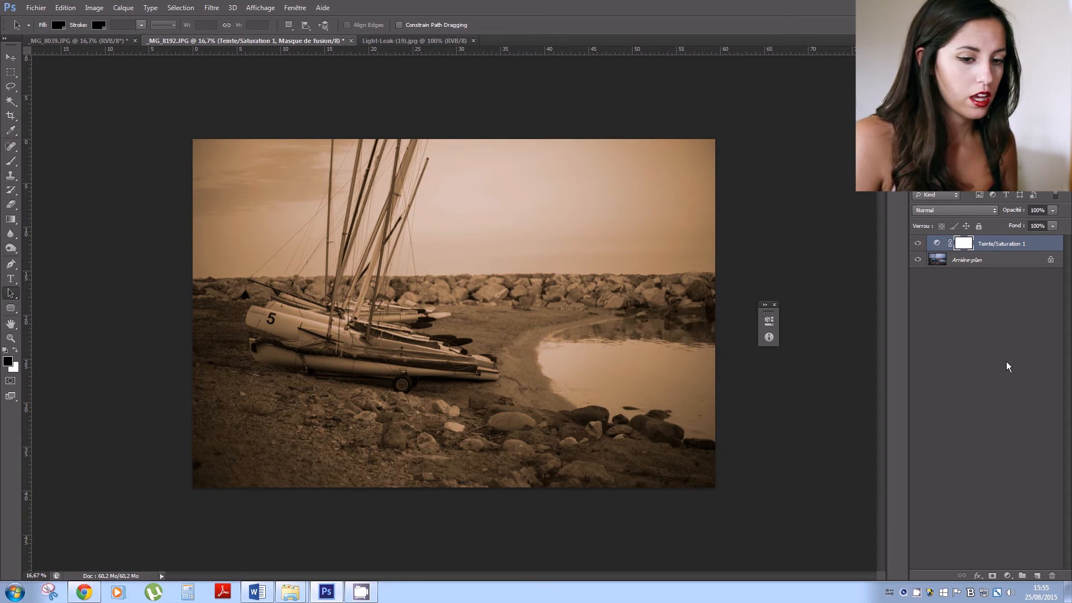
Add a black-to-transparent gradient fill layer with Radial style, reversed, at 278% scale to darken the photo's edges.
{"action": "left_click", "coordinate": [1007, 576]}
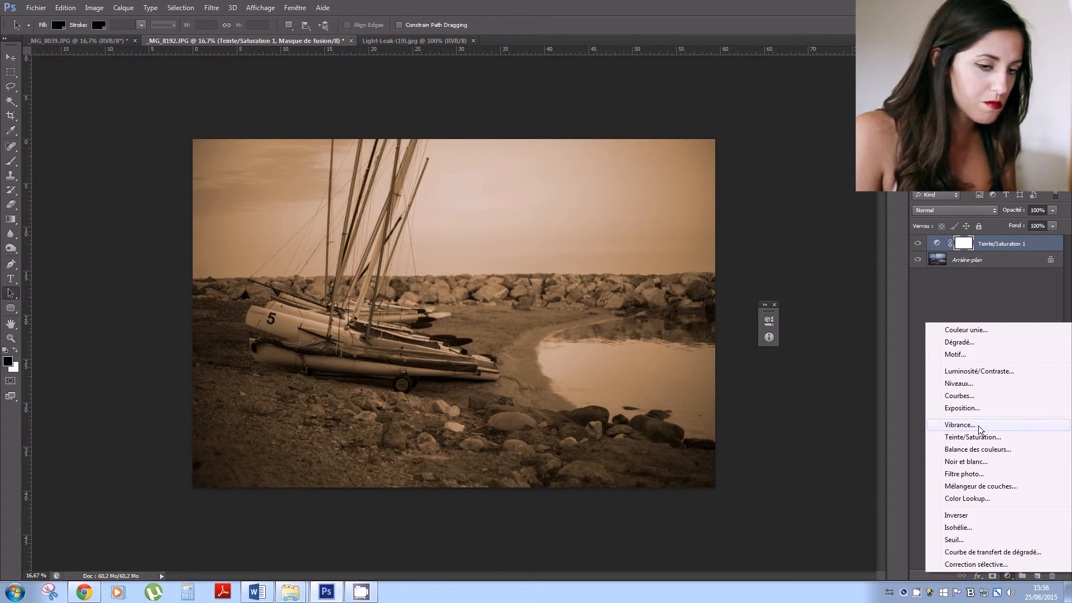
{"action": "left_click", "coordinate": [955, 343]}
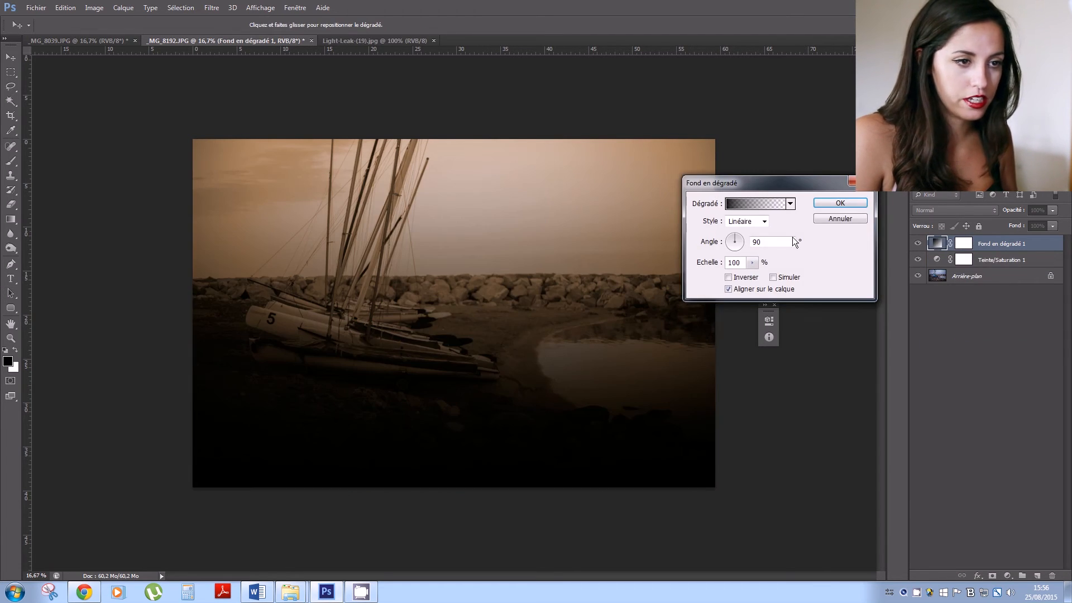
{"action": "left_click", "coordinate": [739, 202]}
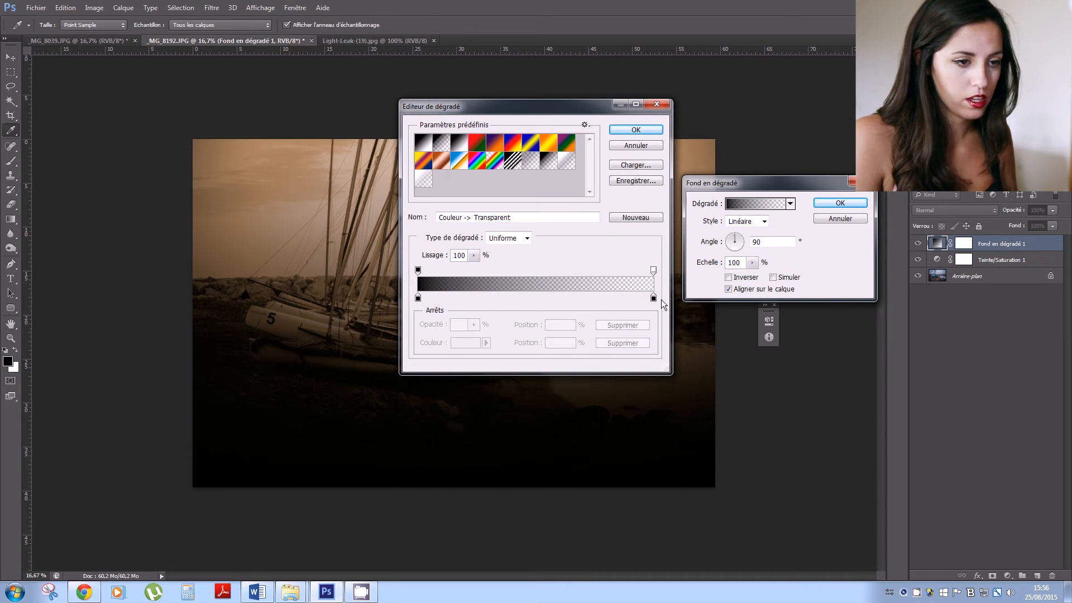
{"action": "left_click", "coordinate": [637, 130]}
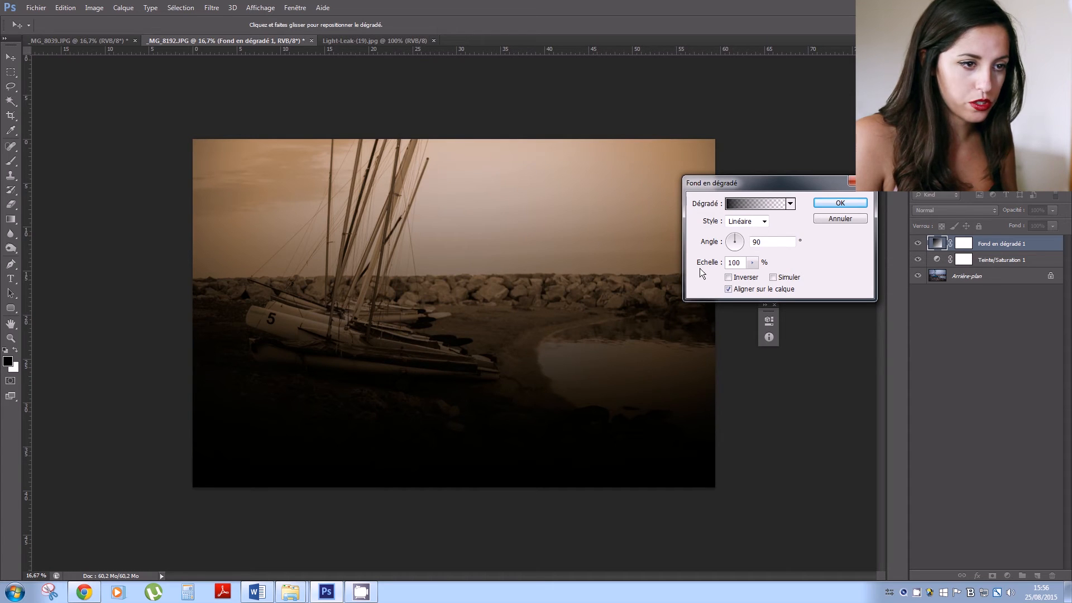
{"action": "left_click", "coordinate": [746, 221]}
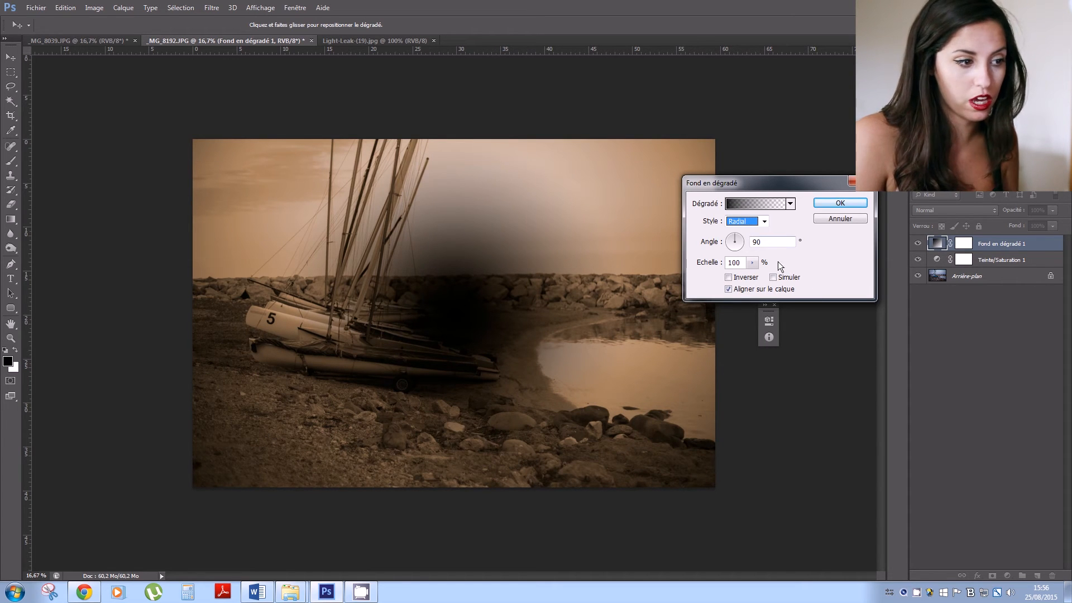
{"action": "left_click", "coordinate": [729, 277]}
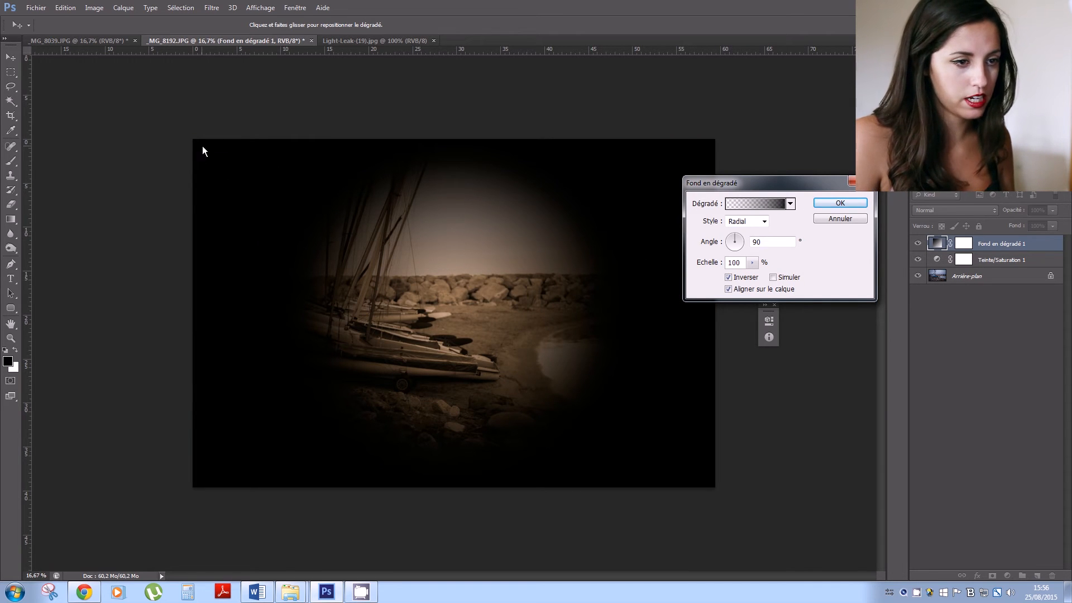
{"action": "left_click", "coordinate": [752, 262]}
{"action": "left_click_drag", "start_coordinate": [757, 277], "coordinate": [765, 277]}
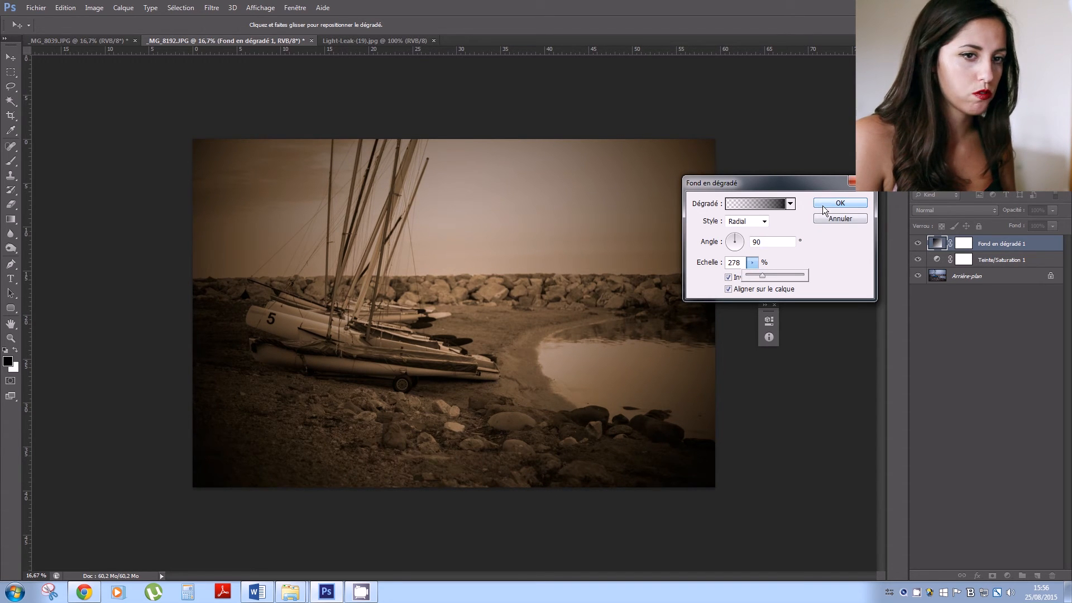
{"action": "left_click", "coordinate": [839, 204]}
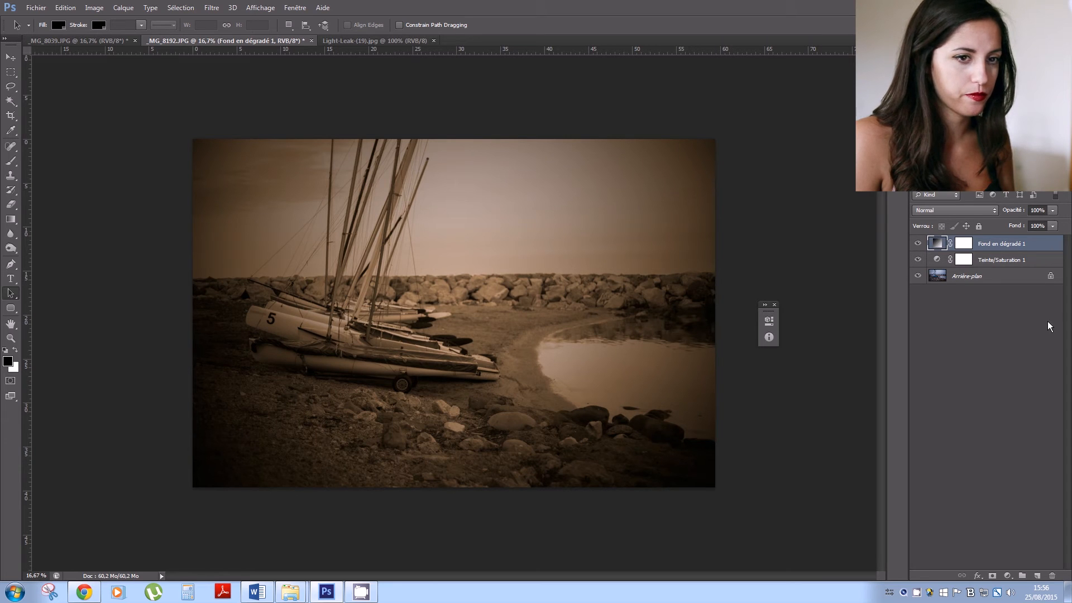
Lower the dark vignette gradient layer's opacity to 66%.
{"action": "left_click", "coordinate": [1053, 210]}
{"action": "left_click_drag", "start_coordinate": [1054, 223], "coordinate": [1033, 226]}
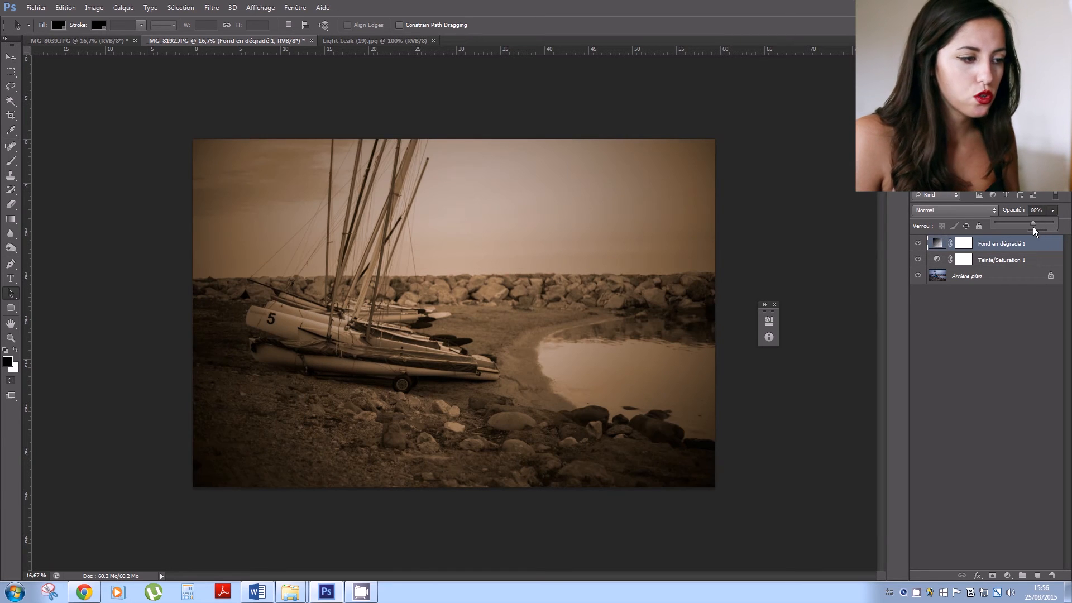
{"action": "left_click", "coordinate": [1066, 212]}
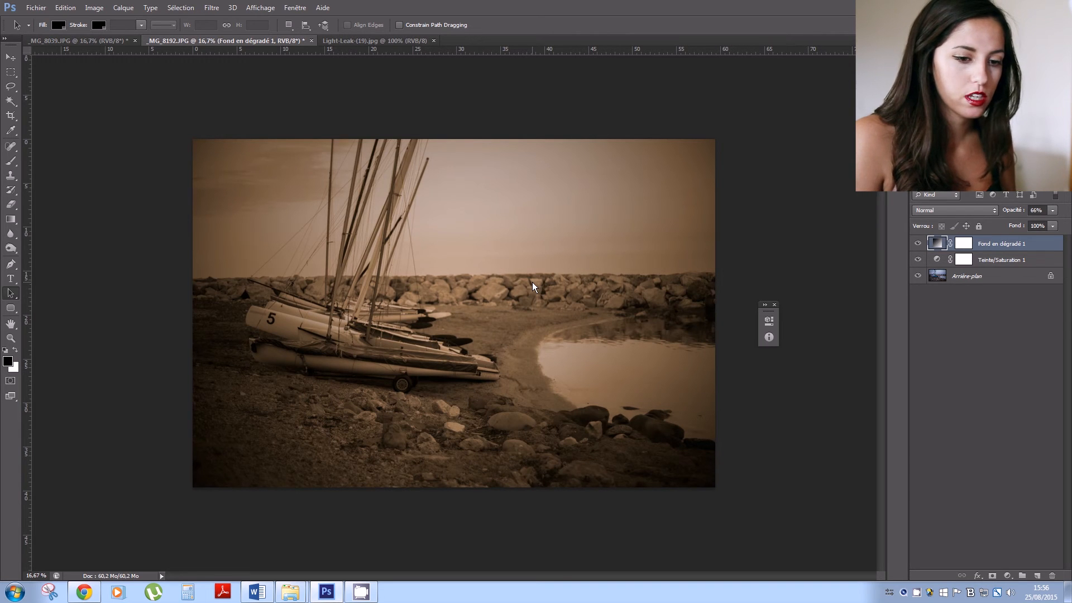
Add a second gradient fill layer from white to transparent with Radial style at 120% scale.
{"action": "left_click", "coordinate": [1008, 575]}
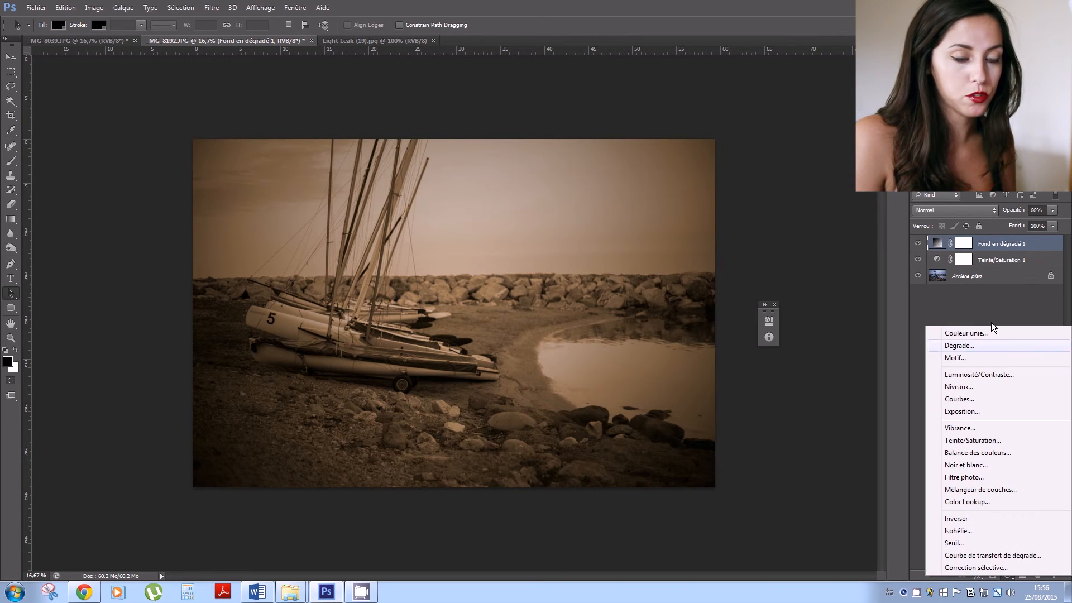
{"action": "left_click", "coordinate": [969, 344]}
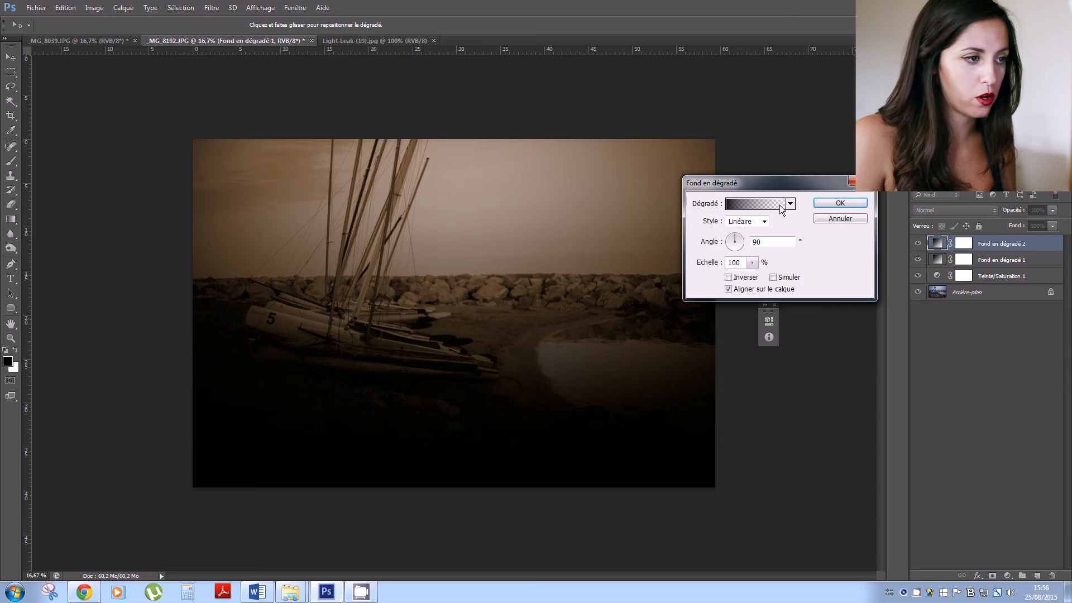
{"action": "left_click", "coordinate": [780, 205]}
{"action": "left_click", "coordinate": [427, 182]}
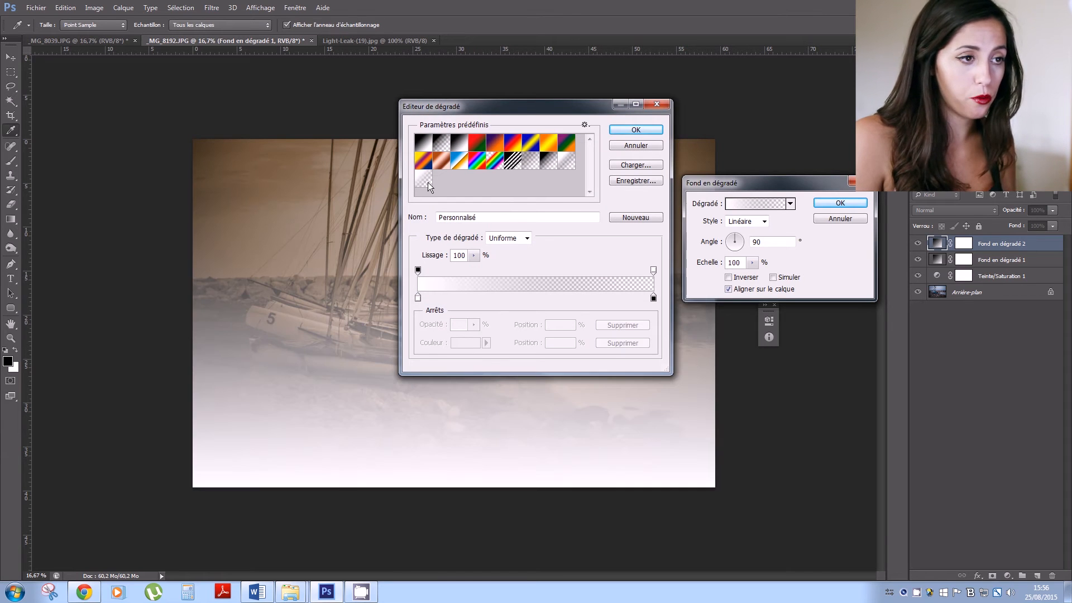
{"action": "left_click", "coordinate": [625, 129]}
{"action": "left_click", "coordinate": [744, 221]}
{"action": "left_click", "coordinate": [745, 246]}
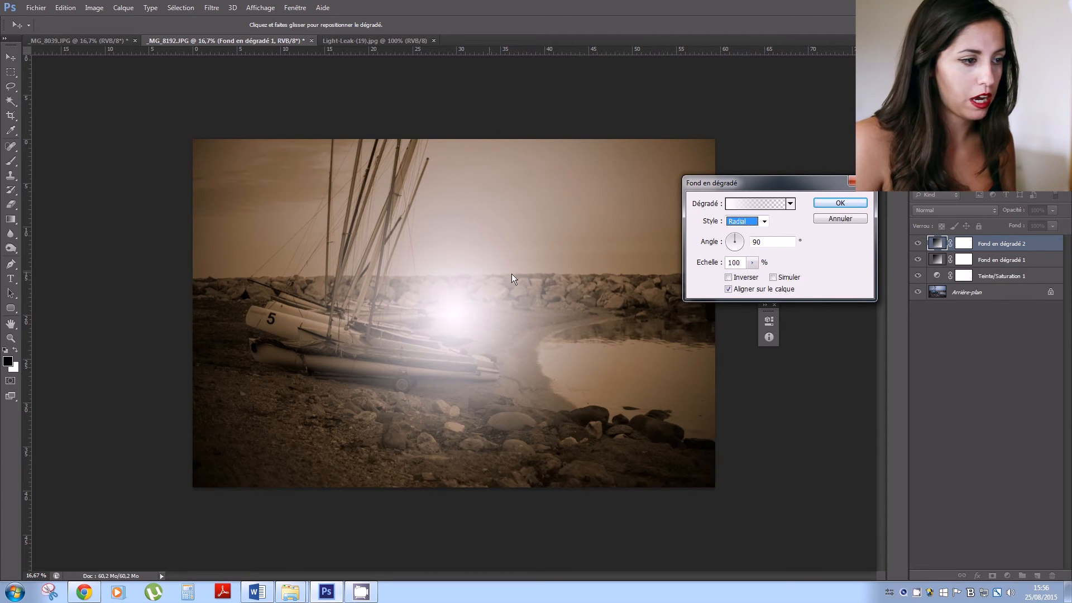
{"action": "left_click", "coordinate": [752, 262]}
{"action": "left_click_drag", "start_coordinate": [754, 276], "coordinate": [752, 275]}
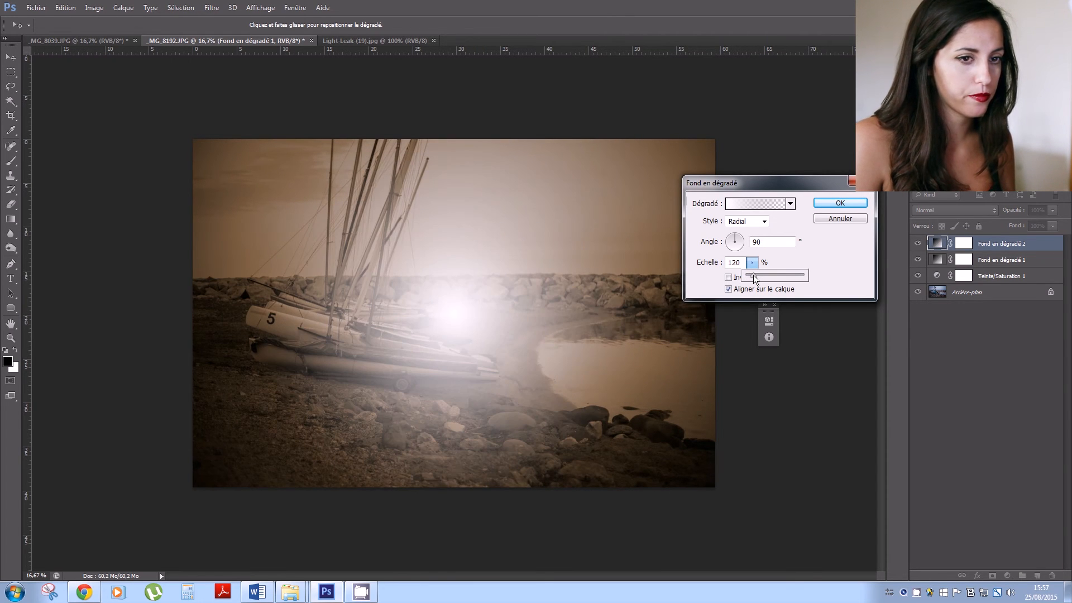
{"action": "left_click", "coordinate": [840, 202]}
Lower the white radial gradient layer's opacity to 15%.
{"action": "left_click", "coordinate": [1053, 211]}
{"action": "left_click", "coordinate": [1021, 222]}
{"action": "left_click_drag", "start_coordinate": [1017, 226], "coordinate": [1069, 240]}
{"action": "left_click", "coordinate": [1052, 226]}
{"action": "left_click", "coordinate": [1052, 213]}
{"action": "left_click_drag", "start_coordinate": [1007, 224], "coordinate": [1006, 223]}
{"action": "left_click_drag", "start_coordinate": [1006, 223], "coordinate": [1004, 226]}
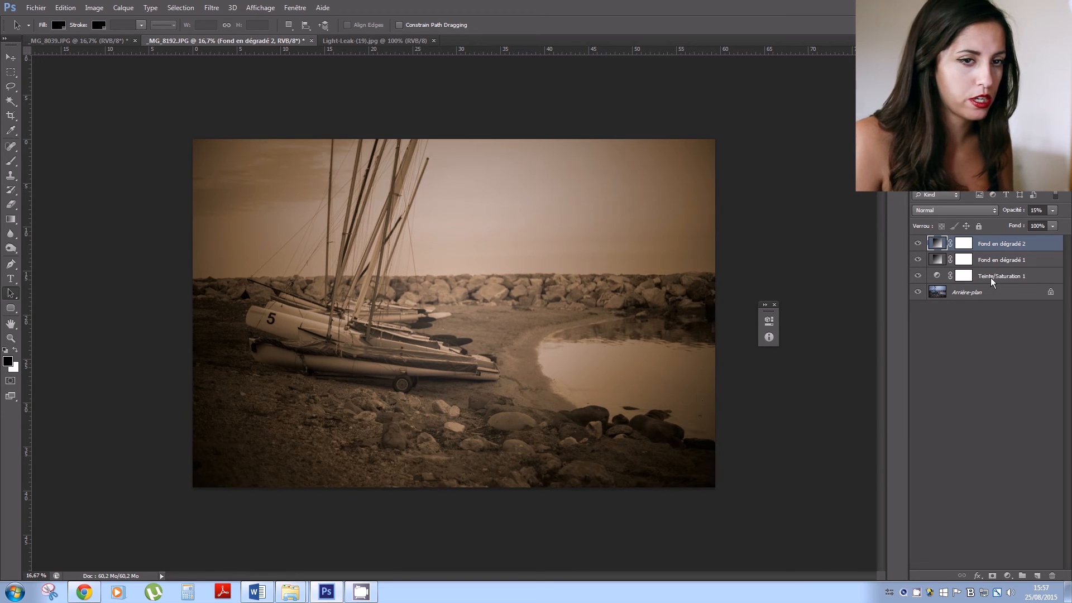
Lower the Hue/Saturation adjustment layer's opacity to 49% so part of the original color returns.
{"action": "left_click", "coordinate": [1039, 276]}
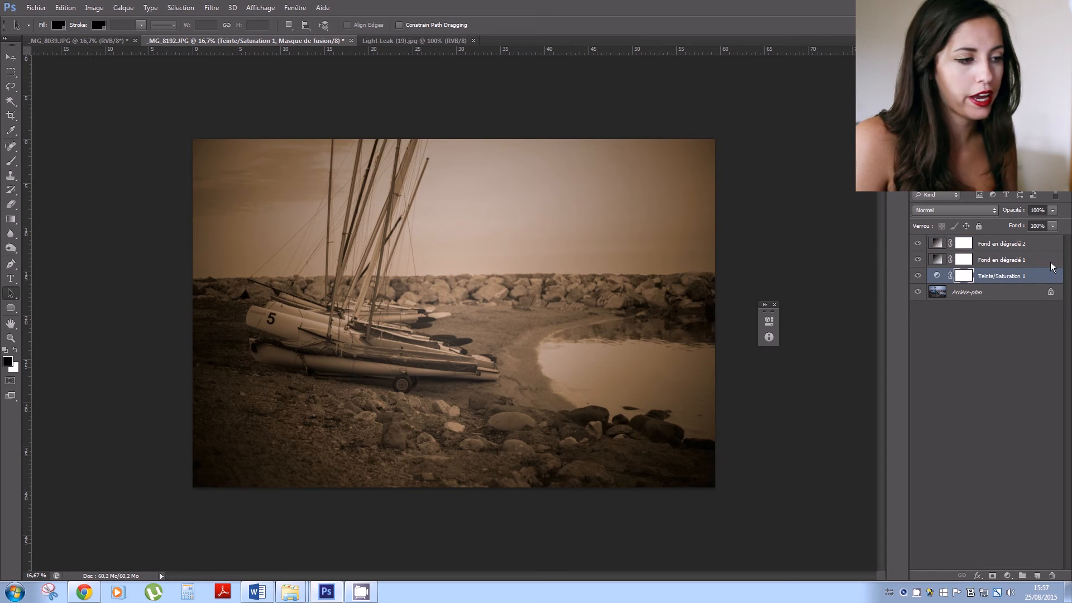
{"action": "left_click", "coordinate": [1053, 210]}
{"action": "left_click_drag", "start_coordinate": [1046, 223], "coordinate": [1023, 226]}
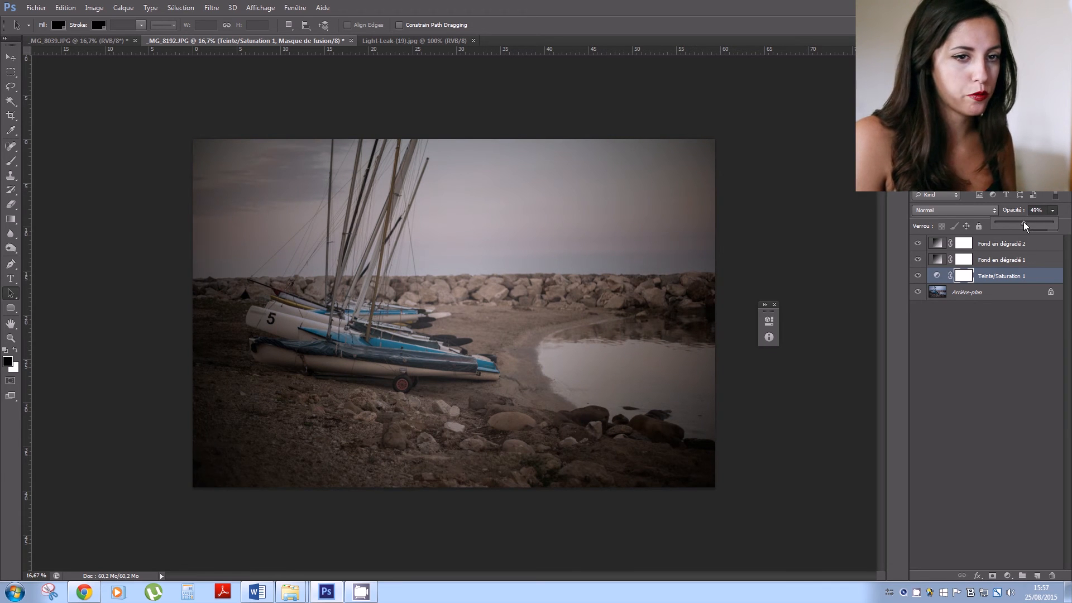
{"action": "left_click", "coordinate": [1003, 457]}
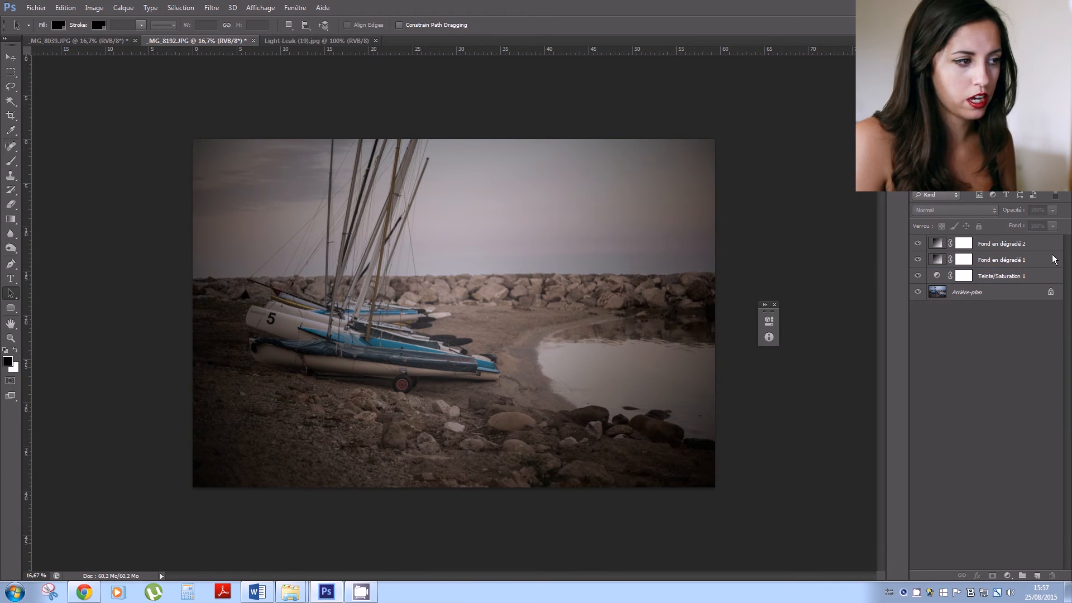
Raise the opacity of the dark vignette layer, Fond en dégradé 1, to 81%.
{"action": "left_click", "coordinate": [1029, 263]}
{"action": "left_click", "coordinate": [1053, 210]}
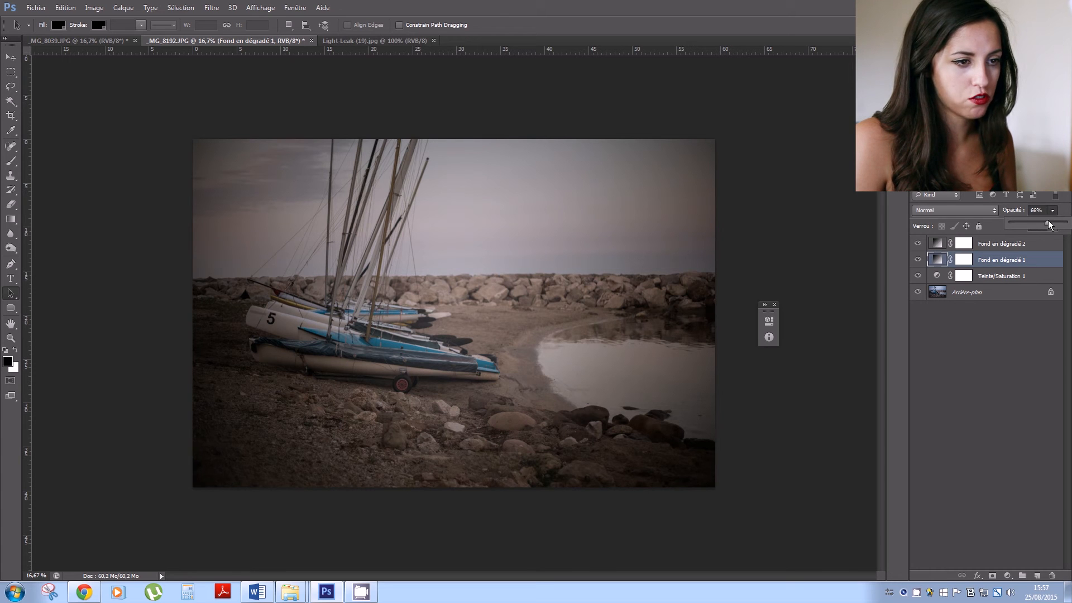
{"action": "left_click_drag", "start_coordinate": [1049, 222], "coordinate": [1053, 225]}
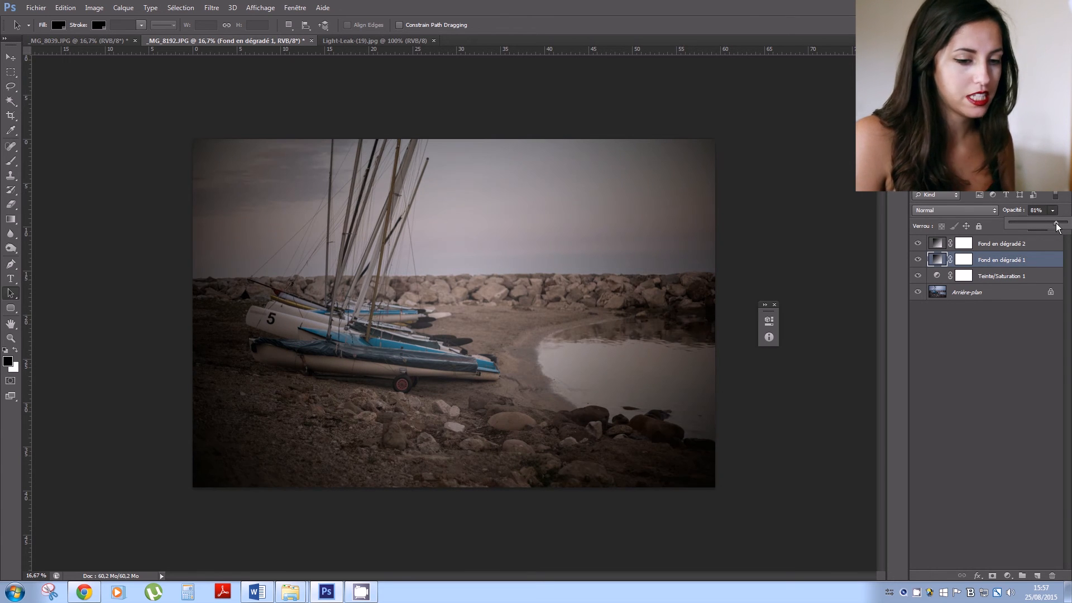
{"action": "left_click", "coordinate": [1047, 382]}
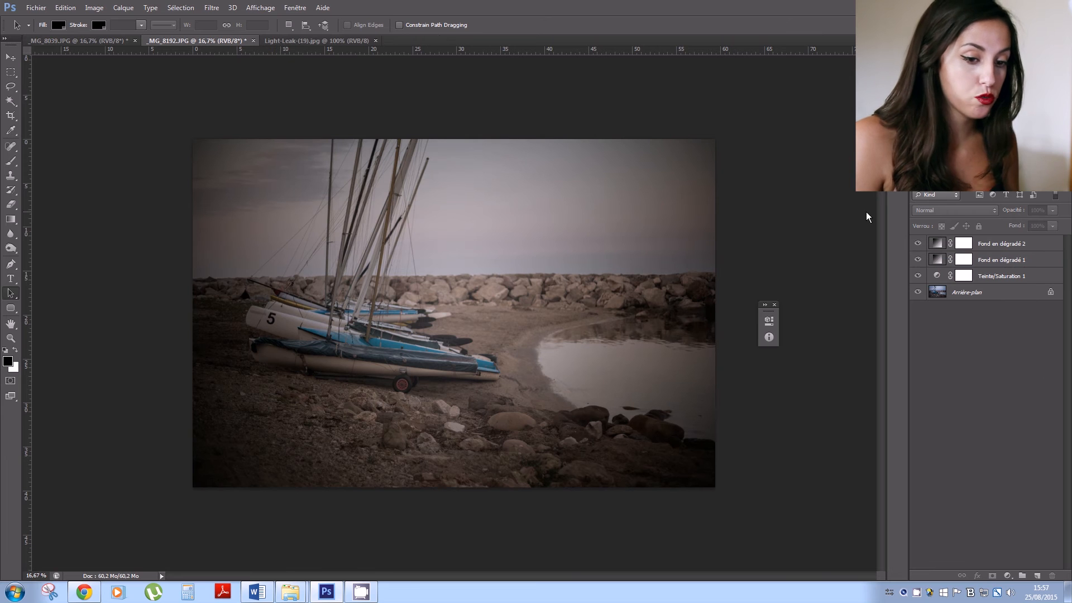
Add a Curves adjustment layer above the white radial gradient layer.
{"action": "left_click", "coordinate": [1005, 244]}
{"action": "left_click", "coordinate": [1007, 575]}
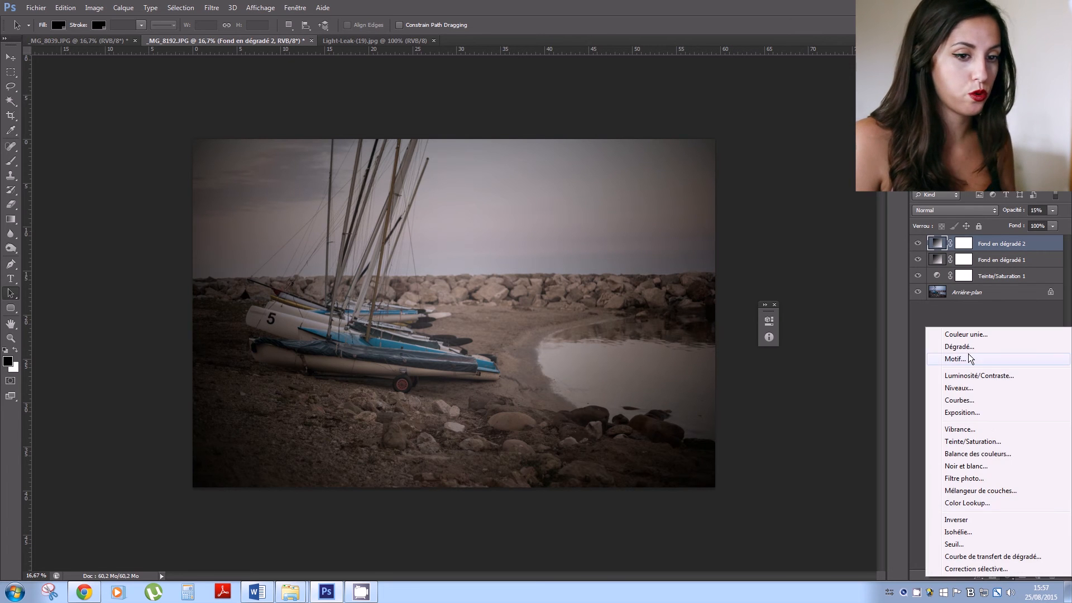
{"action": "left_click", "coordinate": [968, 401]}
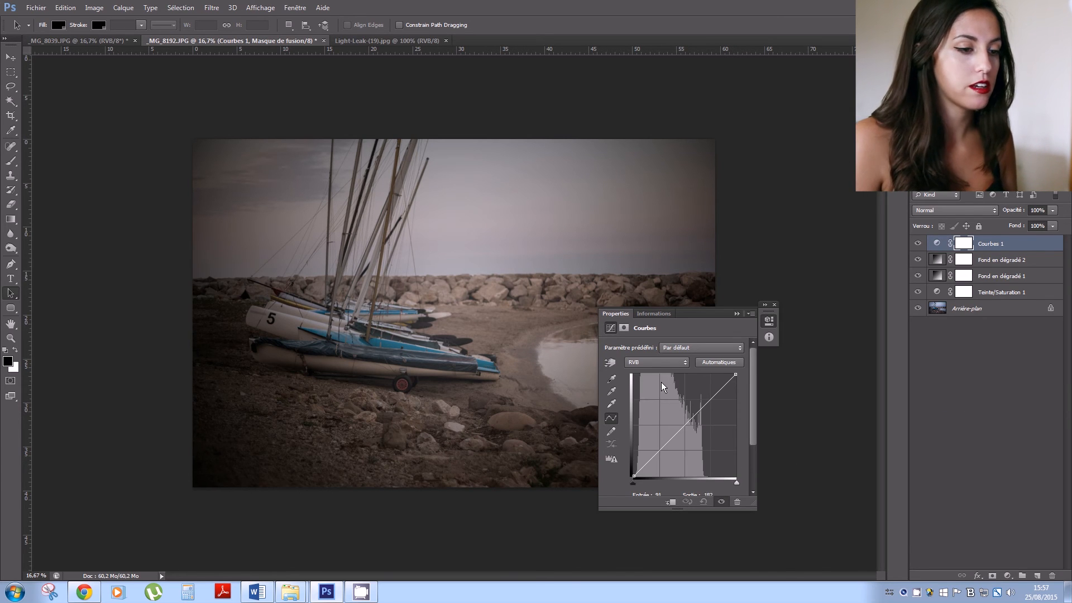
Shape the red channel of the Curves layer into a gentle S-curve, raising the highlights and lowering the shadows.
{"action": "left_click", "coordinate": [654, 363]}
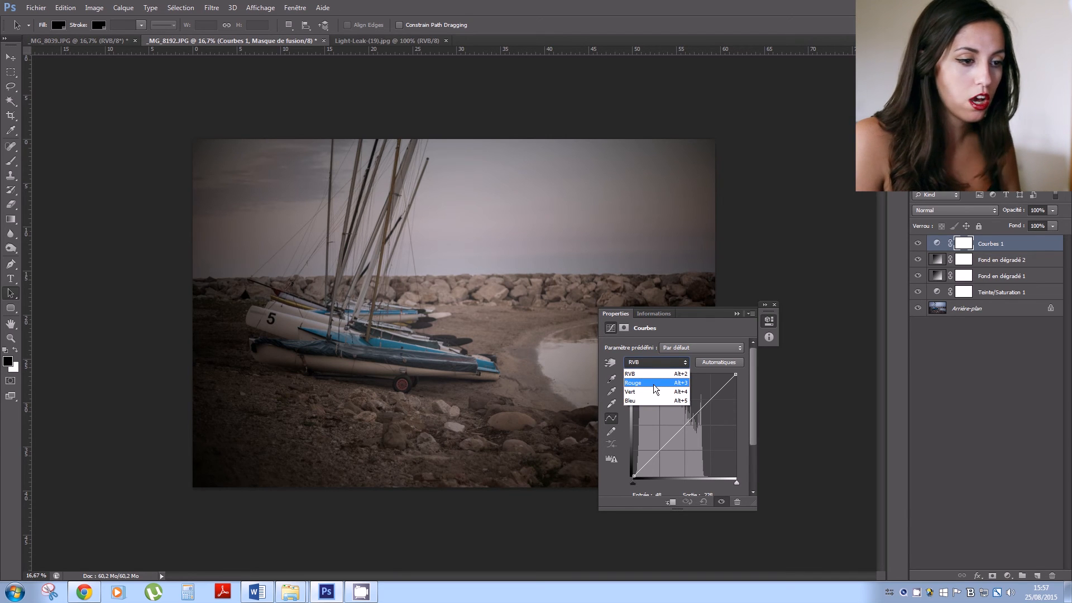
{"action": "left_click", "coordinate": [653, 384]}
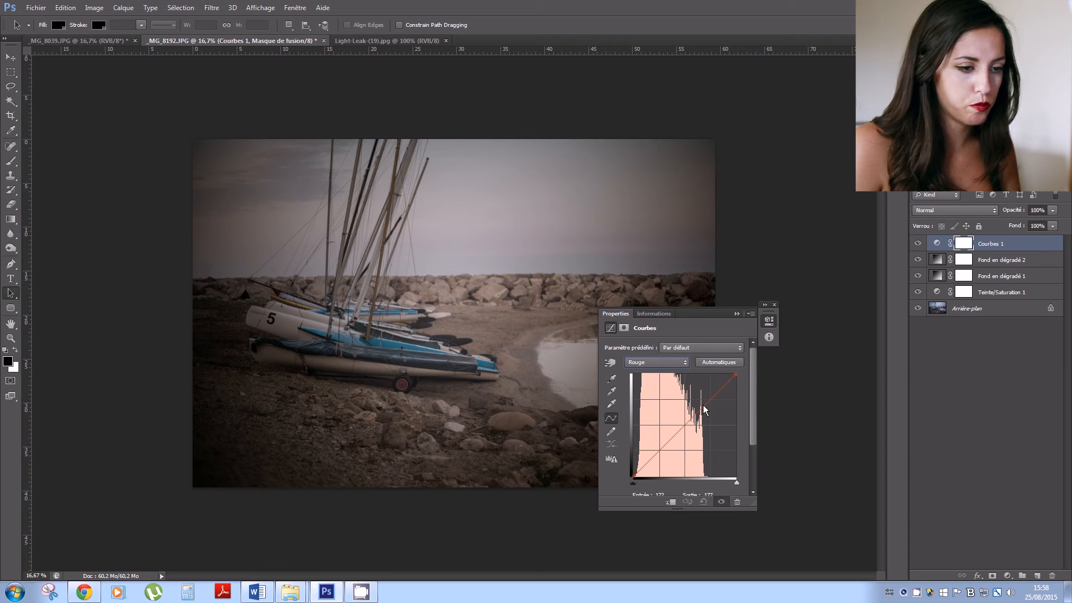
{"action": "left_click", "coordinate": [704, 409]}
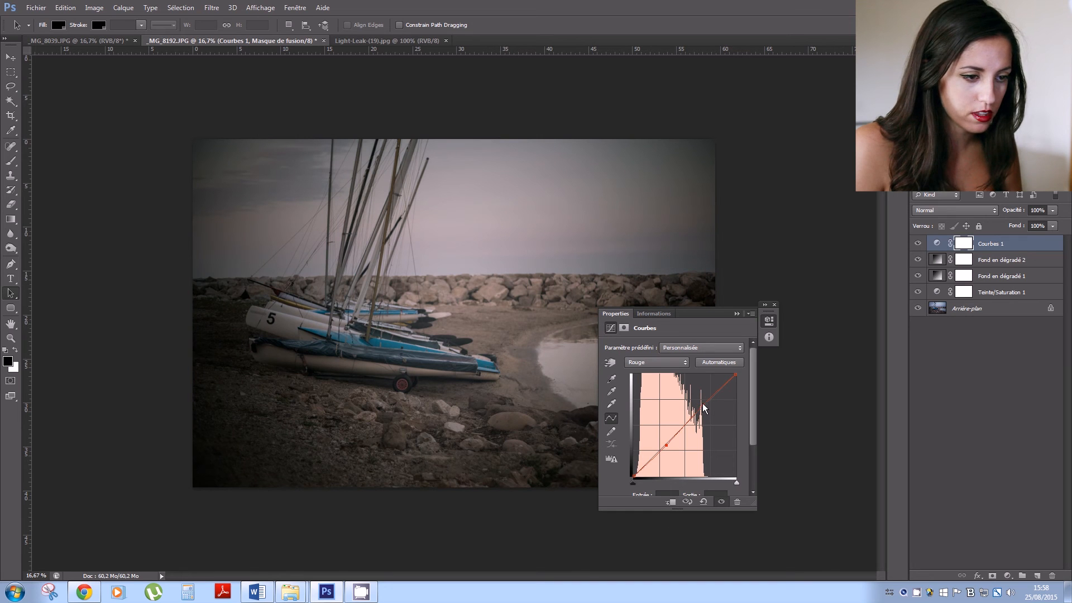
{"action": "left_click_drag", "start_coordinate": [703, 403], "coordinate": [702, 398]}
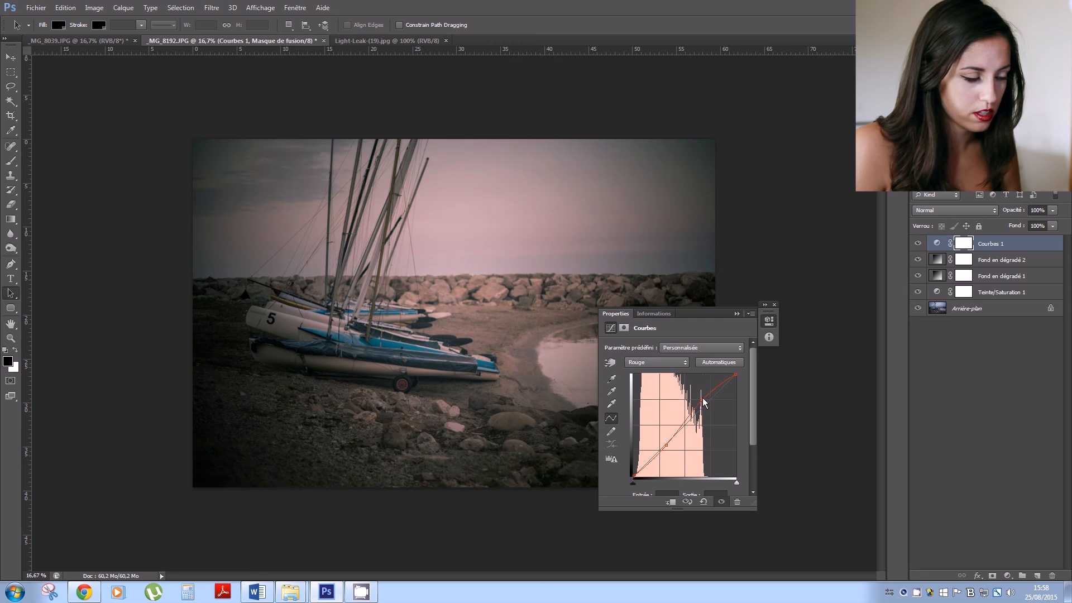
{"action": "left_click_drag", "start_coordinate": [668, 446], "coordinate": [665, 454]}
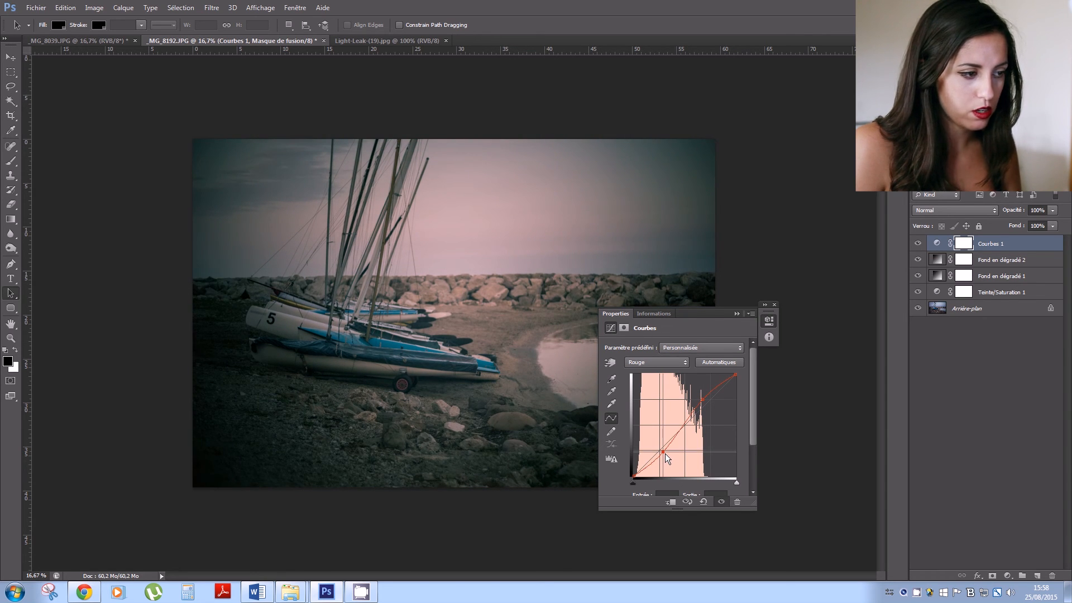
{"action": "left_click_drag", "start_coordinate": [702, 401], "coordinate": [702, 401]}
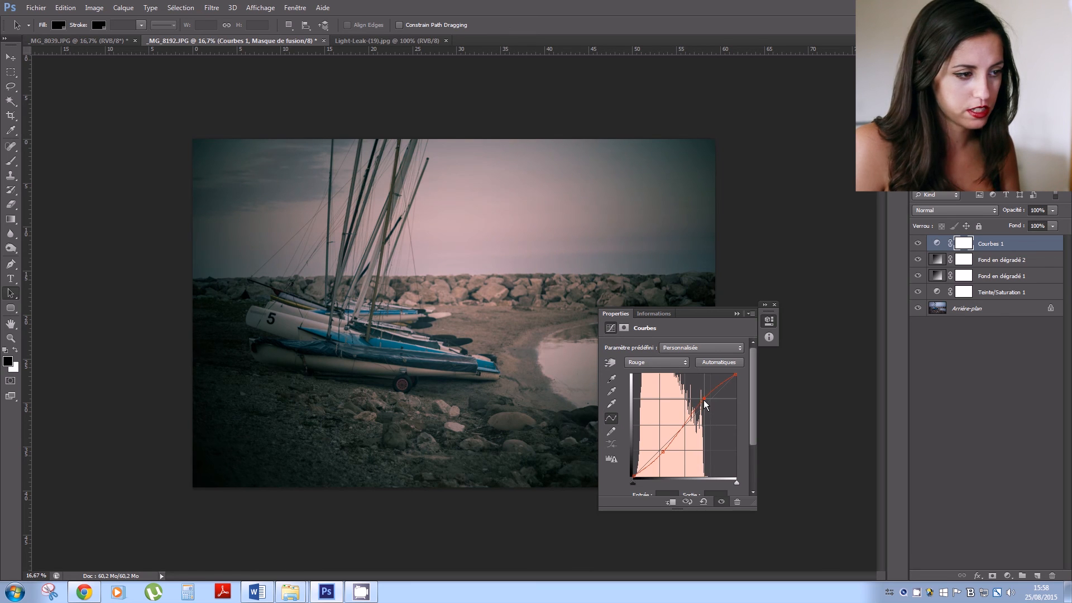
{"action": "mouse_move", "coordinate": [705, 399]}
{"action": "left_mouse_down"}
{"action": "mouse_move", "coordinate": [689, 387]}
{"action": "mouse_move", "coordinate": [705, 398]}
{"action": "left_mouse_up"}
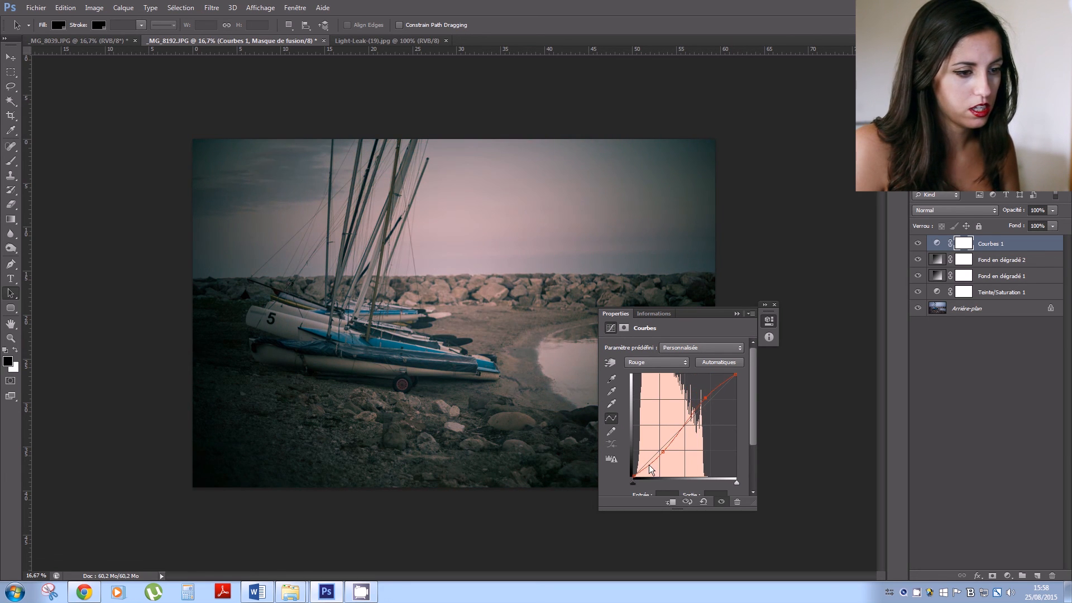
{"action": "mouse_move", "coordinate": [663, 453]}
{"action": "left_mouse_down"}
{"action": "mouse_move", "coordinate": [670, 466]}
{"action": "mouse_move", "coordinate": [661, 455]}
{"action": "left_mouse_up"}
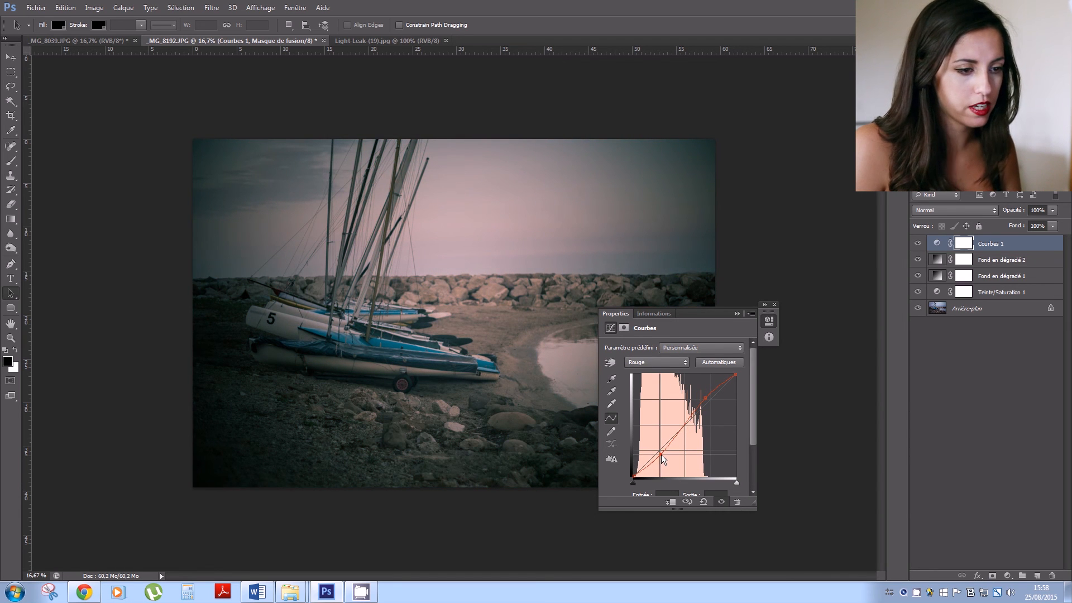
{"action": "left_click_drag", "start_coordinate": [706, 398], "coordinate": [705, 401]}
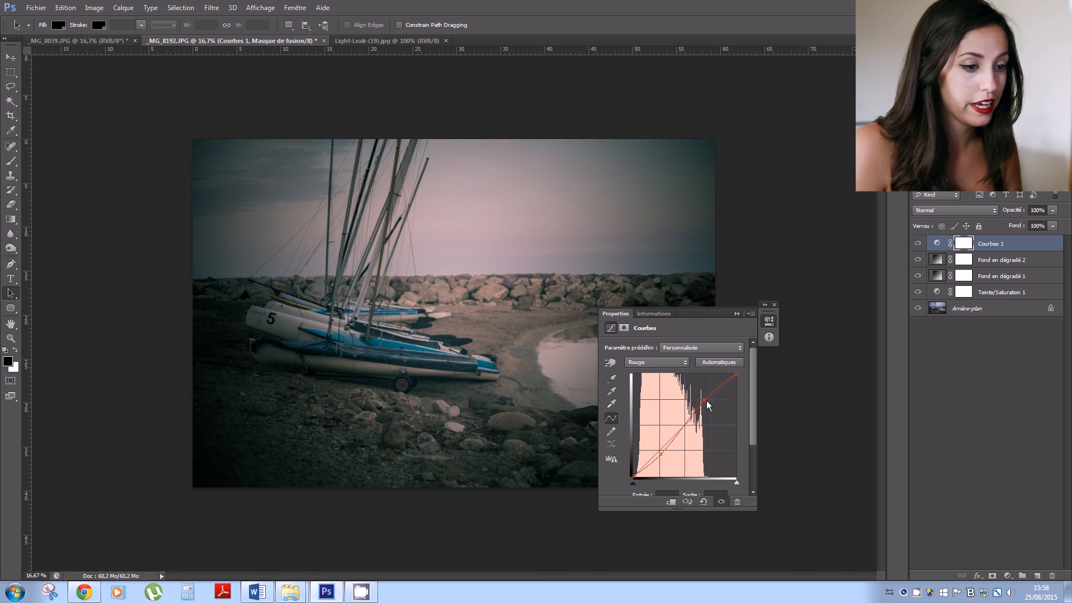
Shape the green channel of the Curves layer into a similar gentle S-curve with lifted highlights and lowered shadows.
{"action": "left_click", "coordinate": [662, 359]}
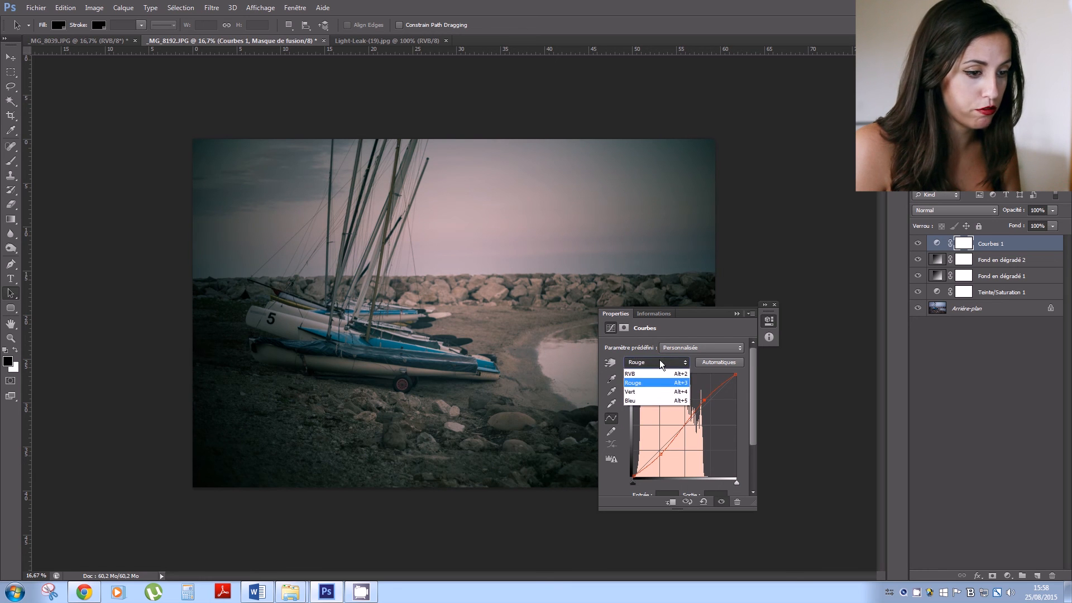
{"action": "left_click", "coordinate": [659, 395]}
{"action": "left_click", "coordinate": [702, 400]}
{"action": "left_click_drag", "start_coordinate": [669, 451], "coordinate": [664, 454]}
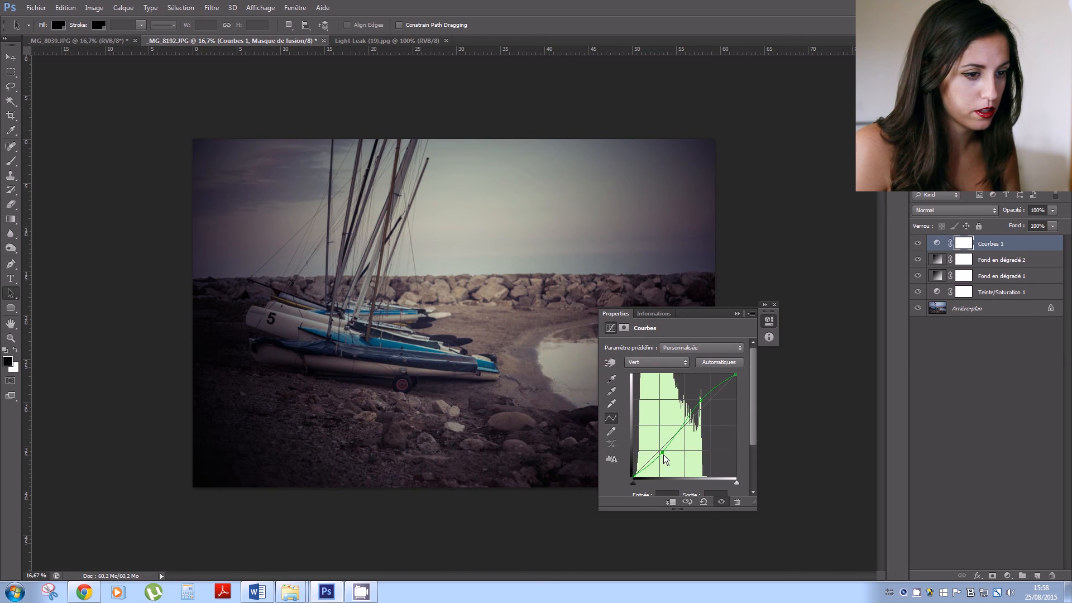
{"action": "left_click", "coordinate": [702, 401]}
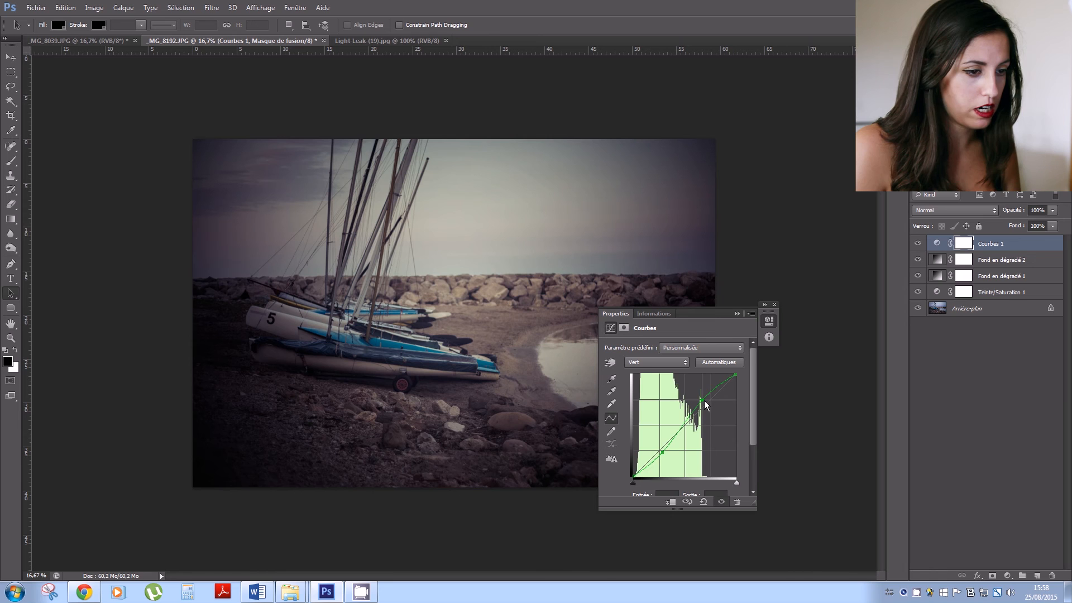
{"action": "left_click_drag", "start_coordinate": [705, 400], "coordinate": [704, 402]}
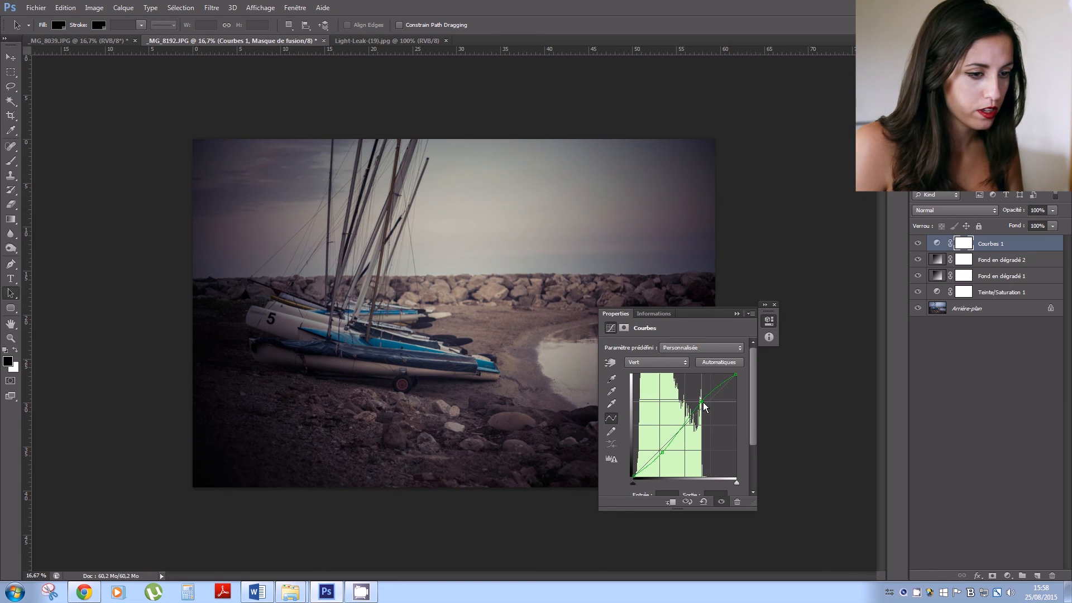
Lower the blue curve's highlight end point slightly and nudge its shadow end point, then close the curve settings.
{"action": "left_click", "coordinate": [642, 362]}
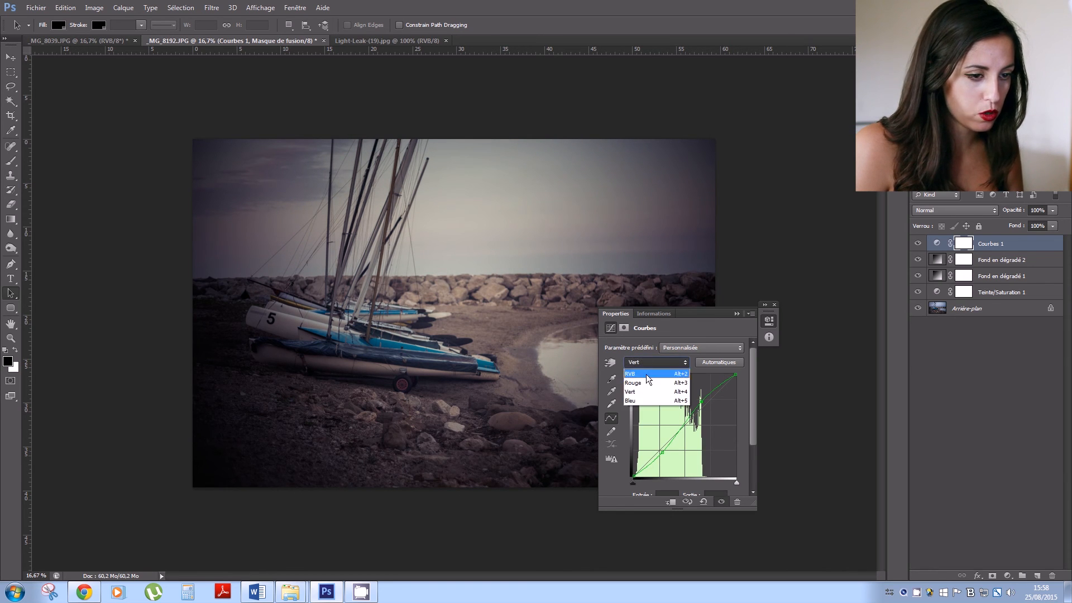
{"action": "left_click", "coordinate": [645, 400]}
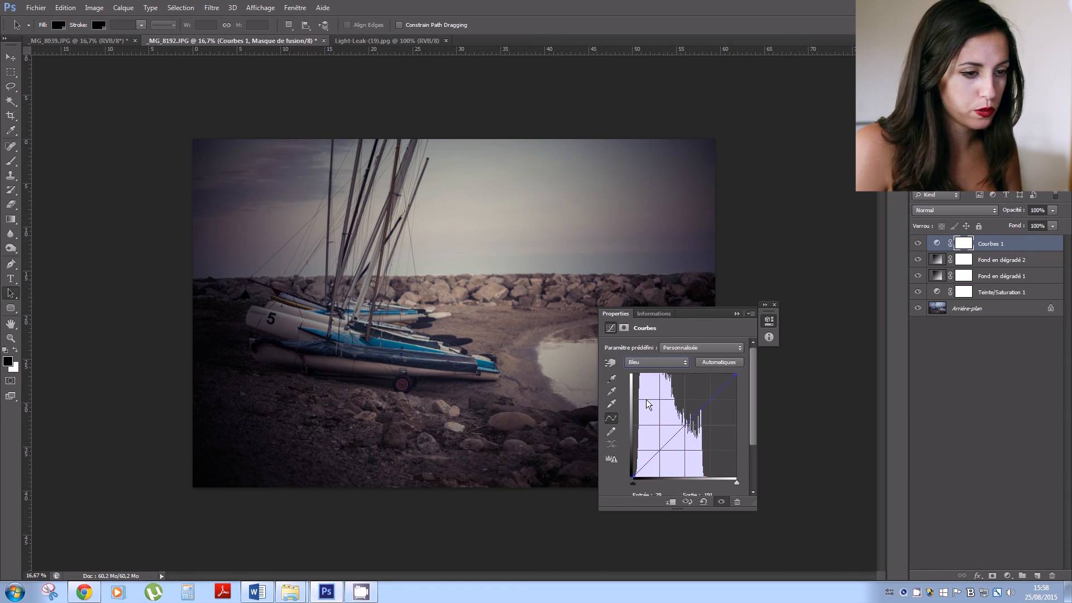
{"action": "left_click", "coordinate": [736, 373]}
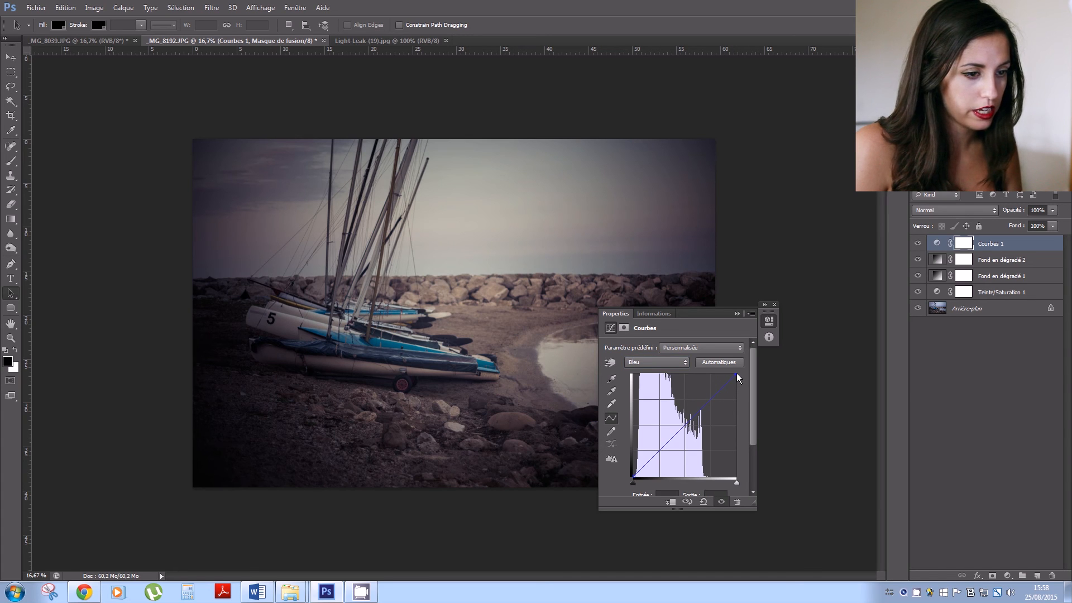
{"action": "left_click_drag", "start_coordinate": [736, 373], "coordinate": [739, 376]}
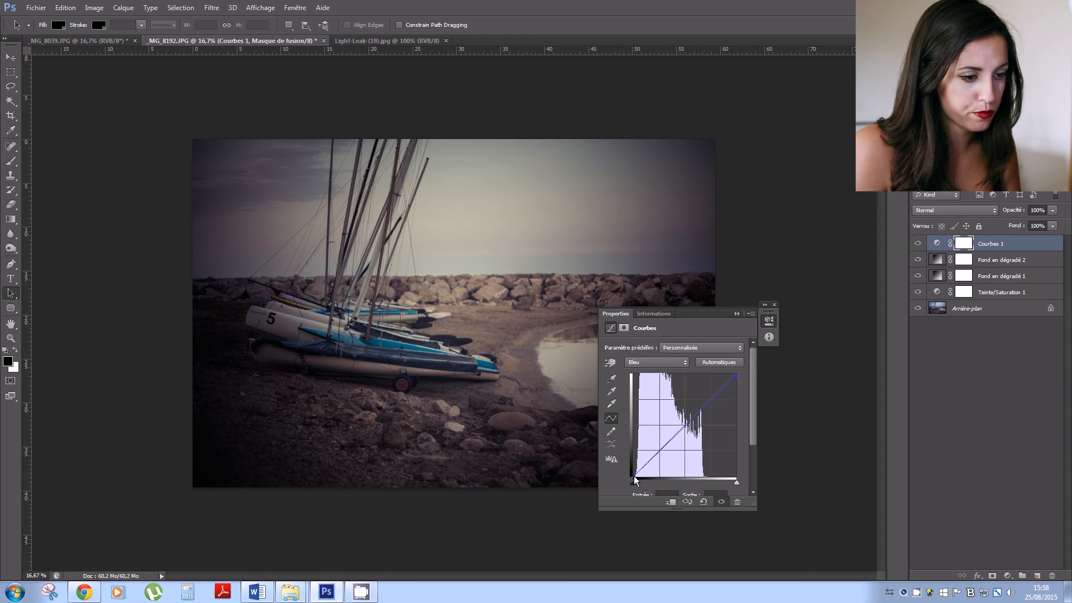
{"action": "left_click_drag", "start_coordinate": [634, 476], "coordinate": [629, 476]}
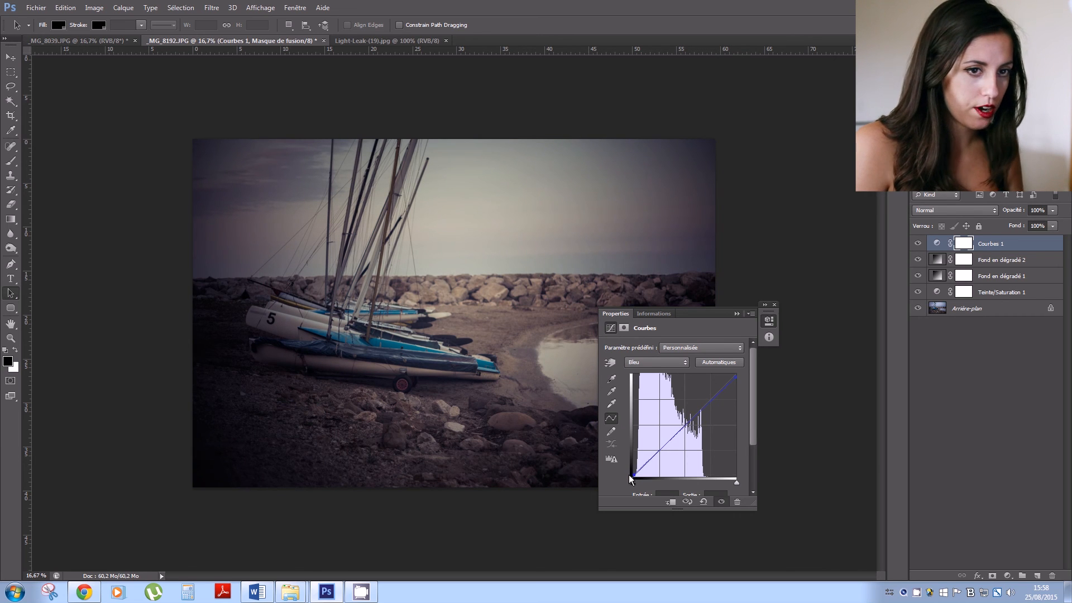
{"action": "left_click", "coordinate": [738, 313]}
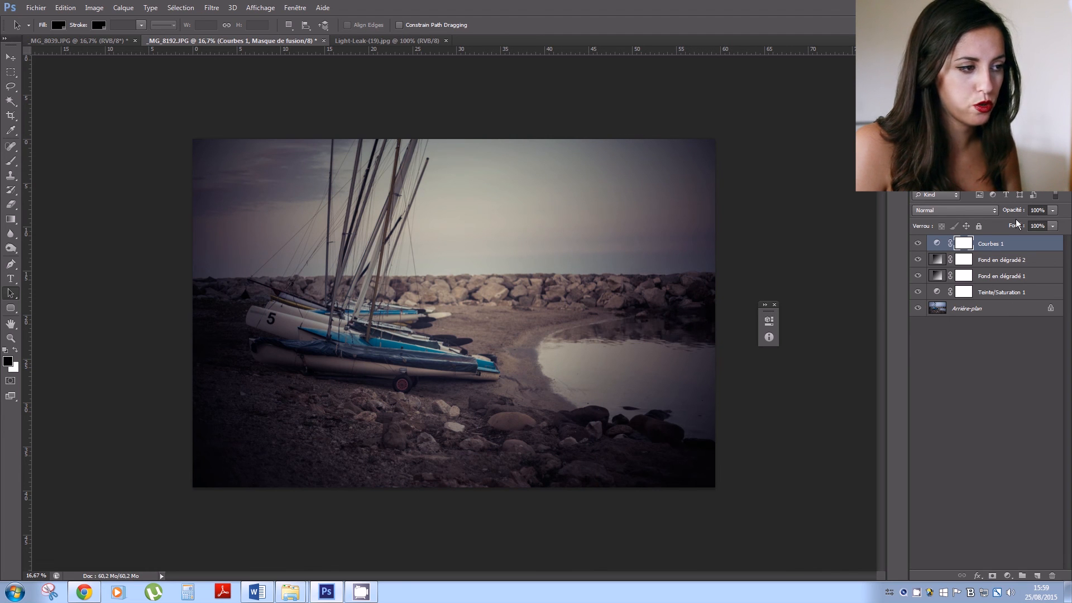
Lower the Curves layer's opacity and toggle its visibility to compare the photo with and without it.
{"action": "left_click_drag", "start_coordinate": [1057, 216], "coordinate": [1027, 227]}
{"action": "left_click", "coordinate": [1007, 365]}
{"action": "left_click", "coordinate": [1013, 386]}
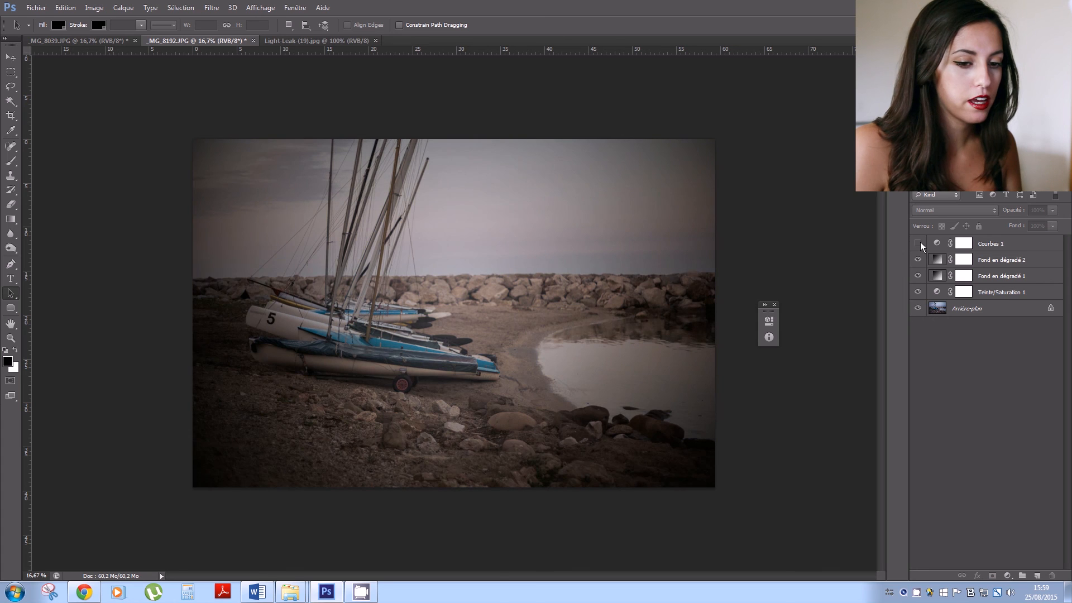
{"action": "mouse_move", "coordinate": [918, 244]}
{"action": "left_mouse_down"}
{"action": "mouse_move", "coordinate": [917, 290]}
{"action": "mouse_move", "coordinate": [918, 243]}
{"action": "left_mouse_up"}
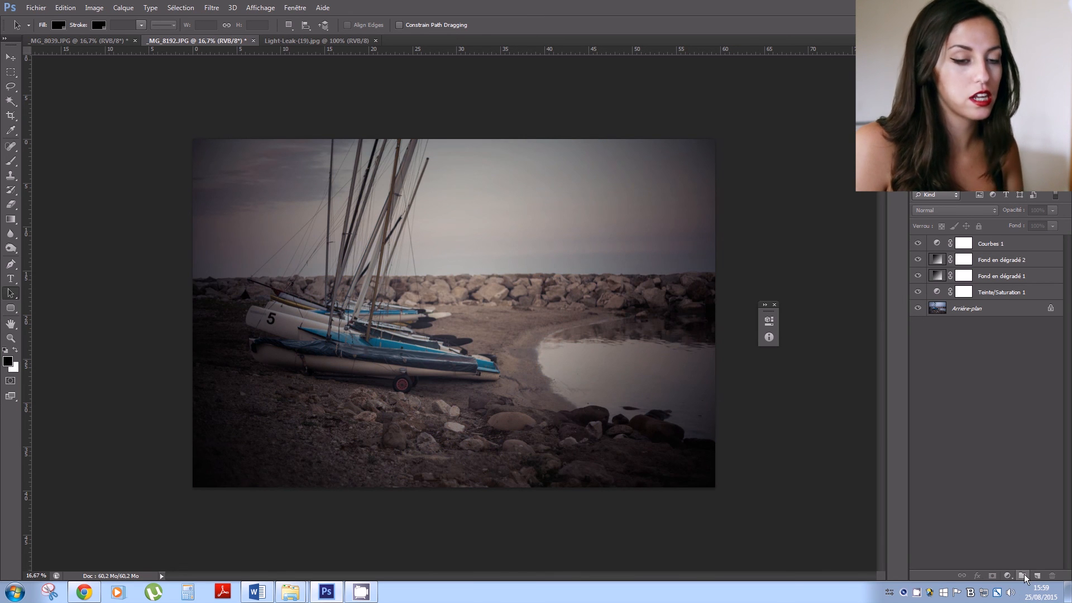
Add a solid color fill layer on top of the stack in orange-yellow, hex ffc601.
{"action": "left_click", "coordinate": [1007, 576]}
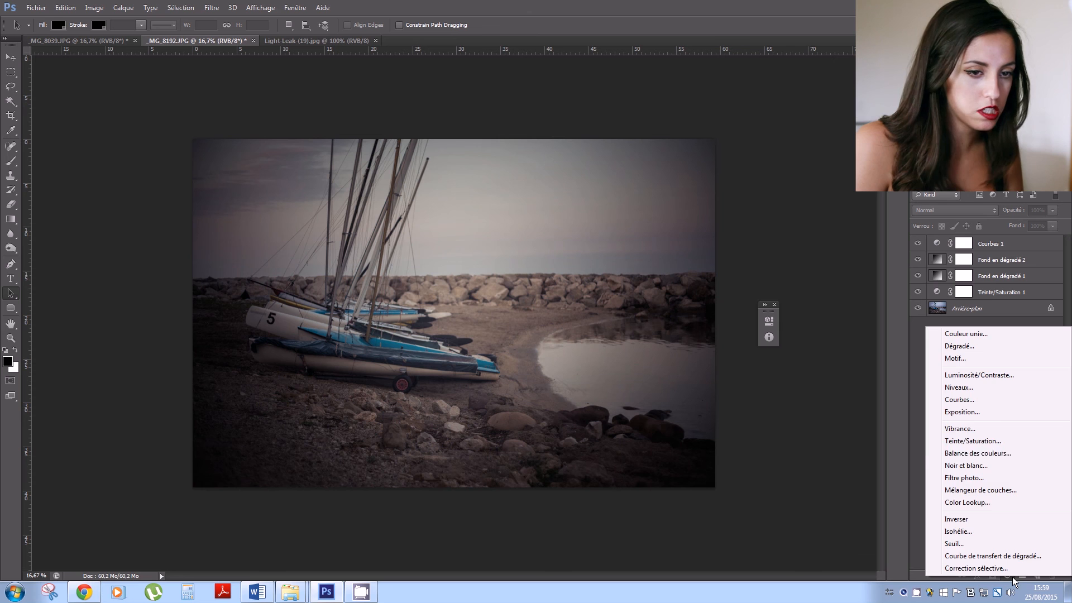
{"action": "left_click", "coordinate": [959, 335]}
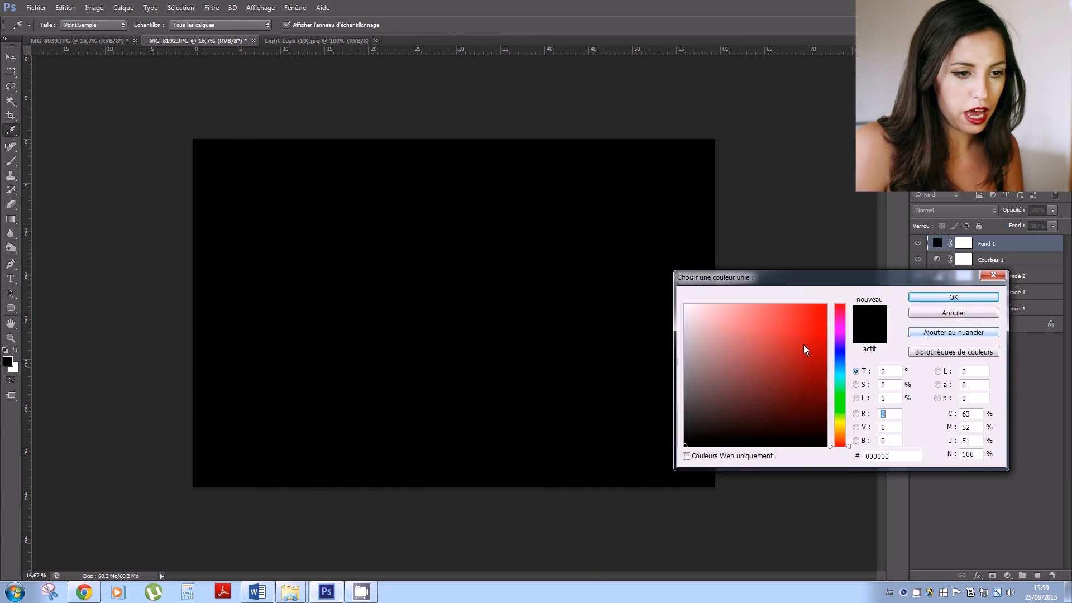
{"action": "left_click", "coordinate": [841, 427]}
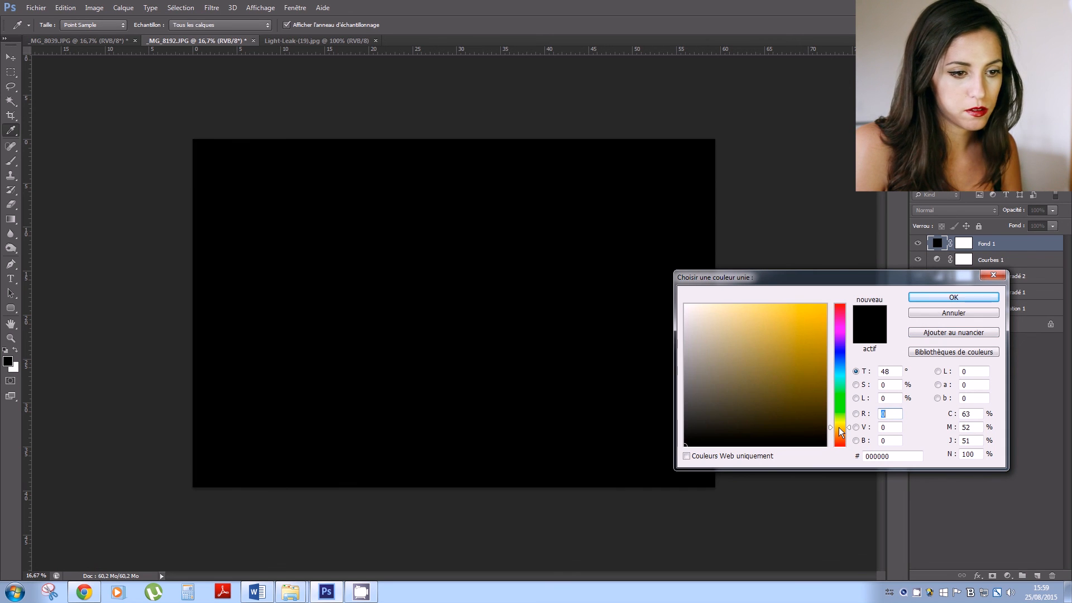
{"action": "left_click", "coordinate": [826, 306]}
{"action": "left_click", "coordinate": [830, 425]}
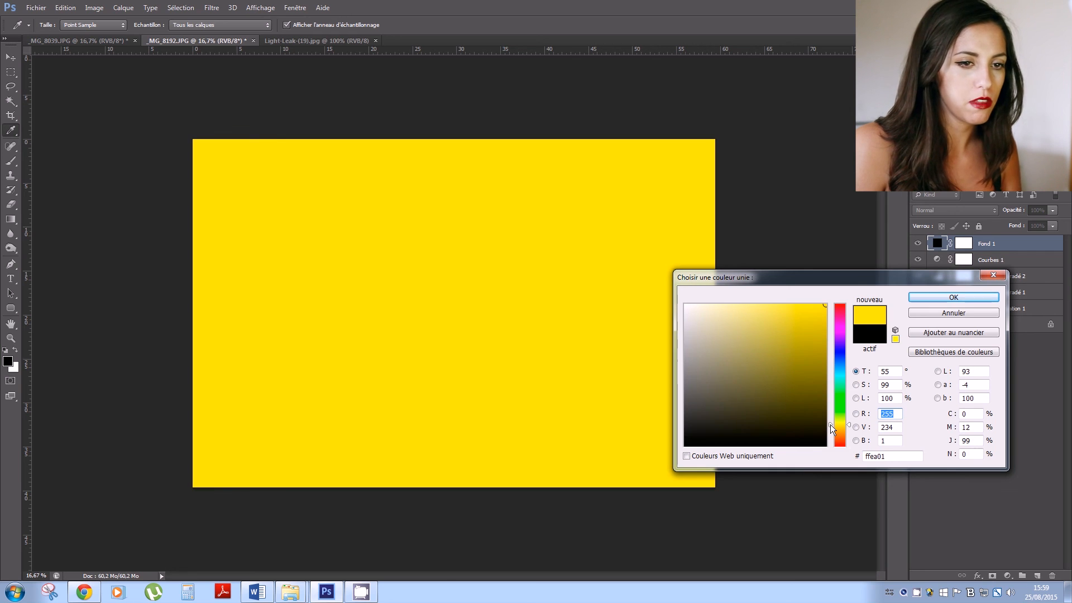
{"action": "left_click", "coordinate": [829, 427]}
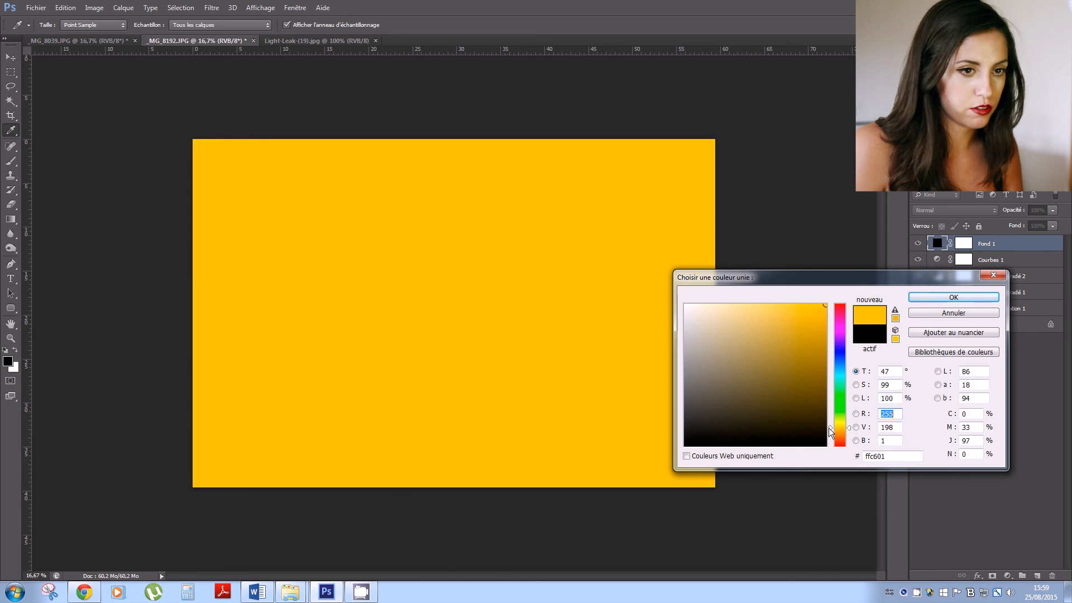
{"action": "key", "text": "Return"}
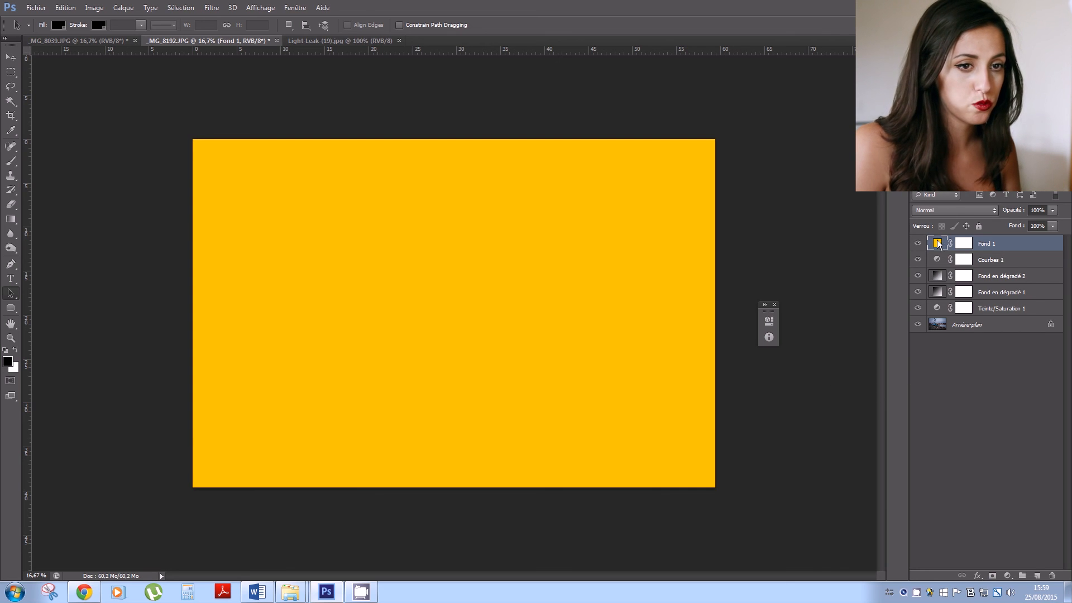
Blend the orange-yellow fill layer in Soft Light (Lumière tamisée) mode at 10% opacity, then deselect the layer.
{"action": "left_click", "coordinate": [954, 210]}
{"action": "left_click", "coordinate": [963, 364]}
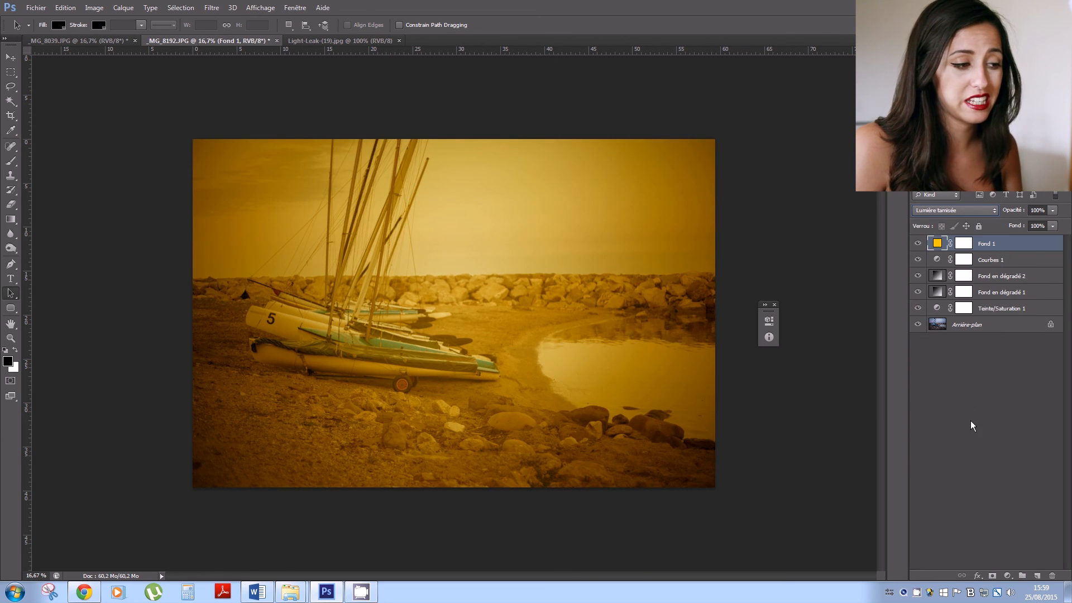
{"action": "left_click", "coordinate": [1052, 210]}
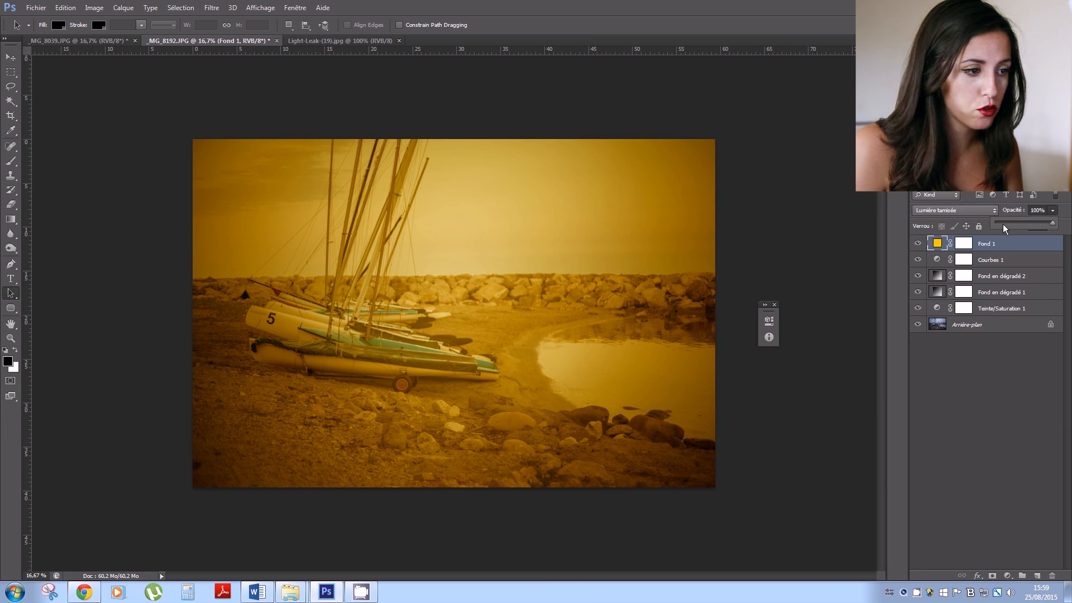
{"action": "left_click", "coordinate": [1003, 224]}
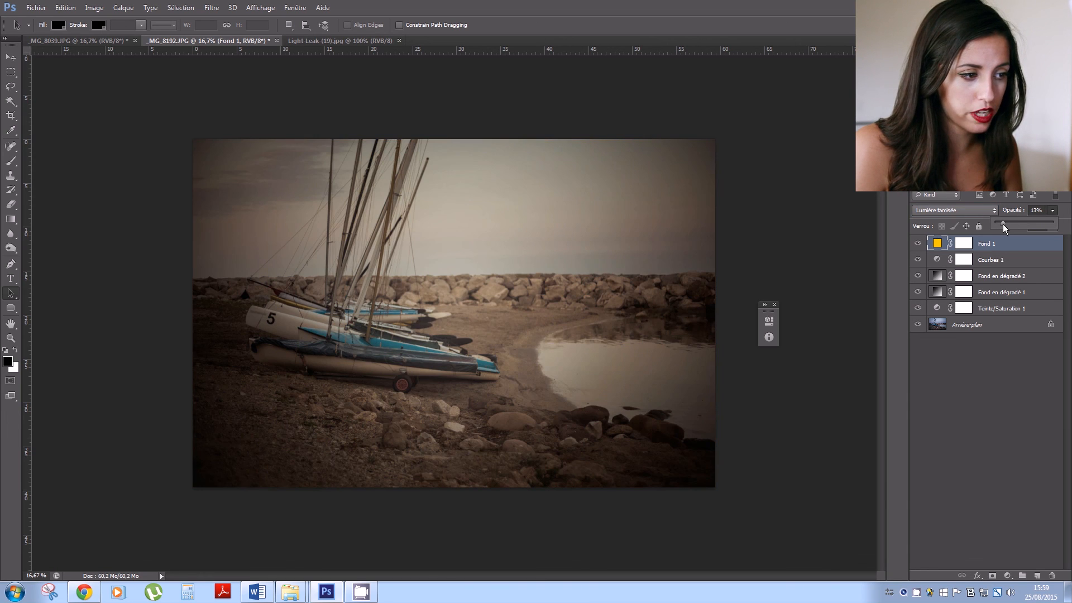
{"action": "left_click_drag", "start_coordinate": [1003, 223], "coordinate": [1000, 224]}
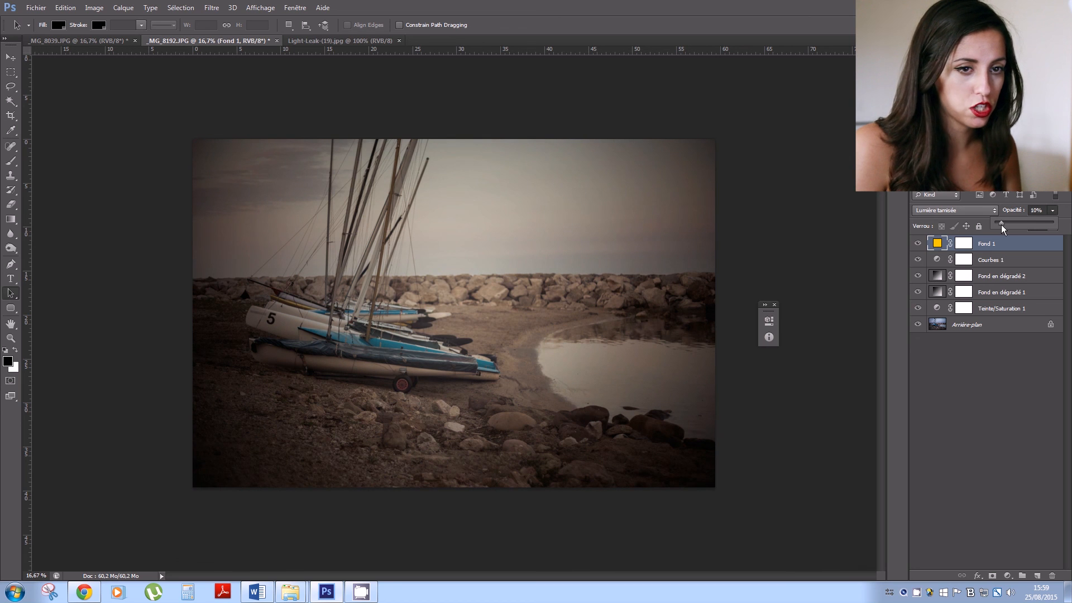
{"action": "left_click", "coordinate": [994, 449]}
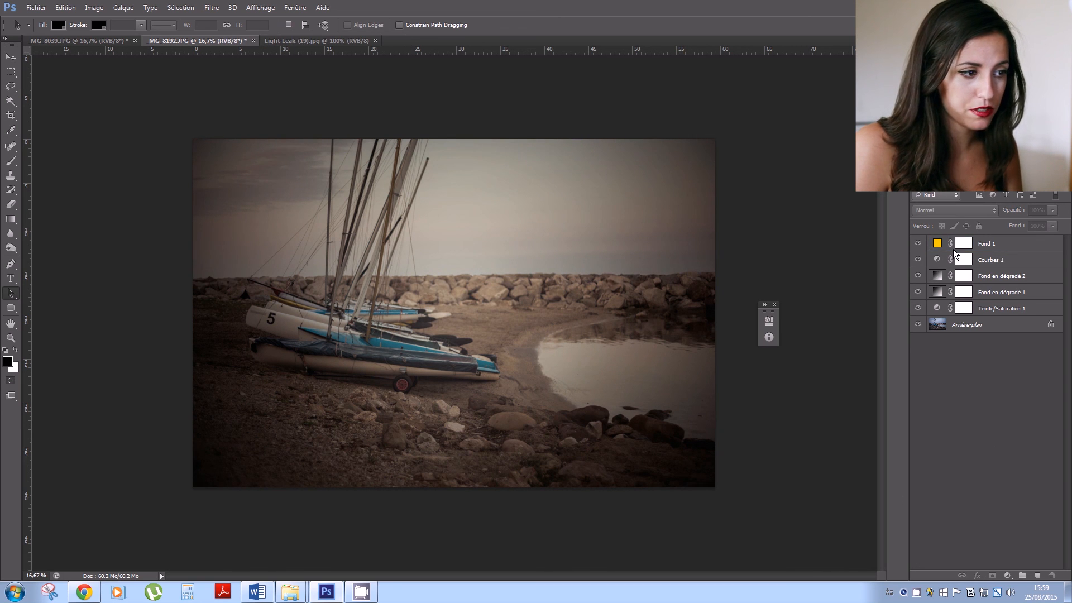
Set the opacity of the lower gradient fill layer, Fond en dégradé 1, to 84% and deselect it.
{"action": "left_click", "coordinate": [989, 295]}
{"action": "left_click", "coordinate": [1053, 209]}
{"action": "left_click_drag", "start_coordinate": [1051, 222], "coordinate": [1057, 226]}
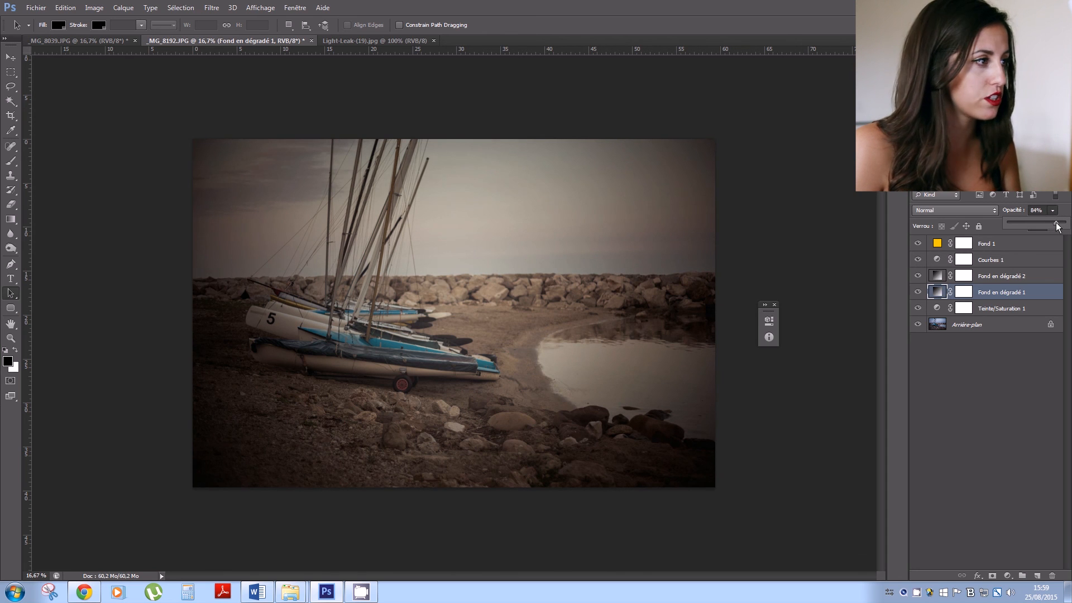
{"action": "left_click", "coordinate": [1061, 412]}
Float the _MG_8192 and _MG_8039 photos in separate windows side by side for comparison and close the small floating panel covering them.
{"action": "left_click_drag", "start_coordinate": [209, 45], "coordinate": [432, 56]}
{"action": "left_click_drag", "start_coordinate": [86, 43], "coordinate": [89, 63]}
{"action": "left_click_drag", "start_coordinate": [608, 55], "coordinate": [756, 65]}
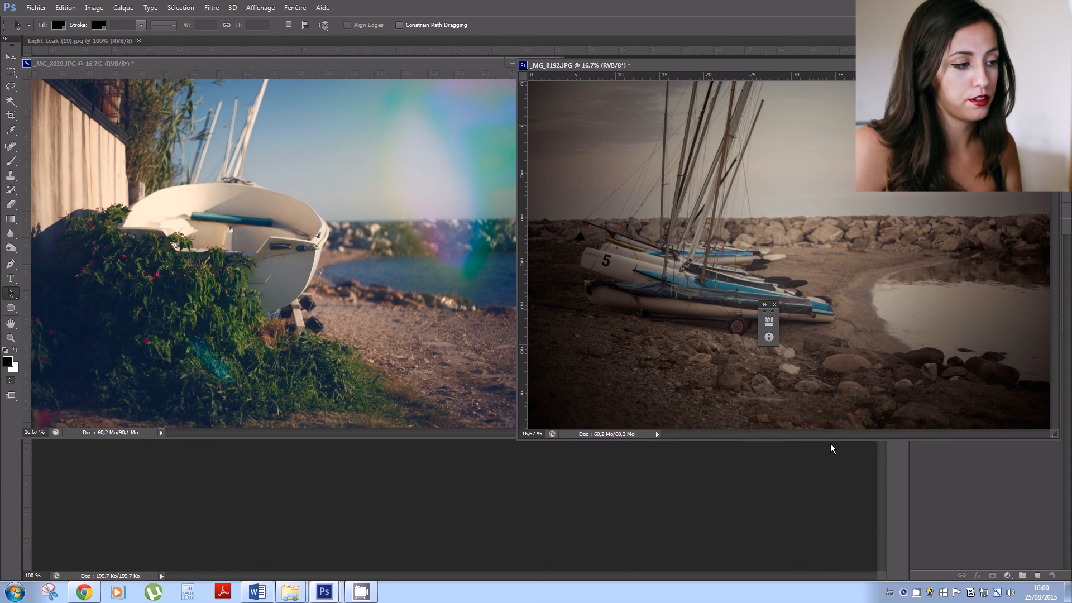
{"action": "left_click", "coordinate": [775, 305]}
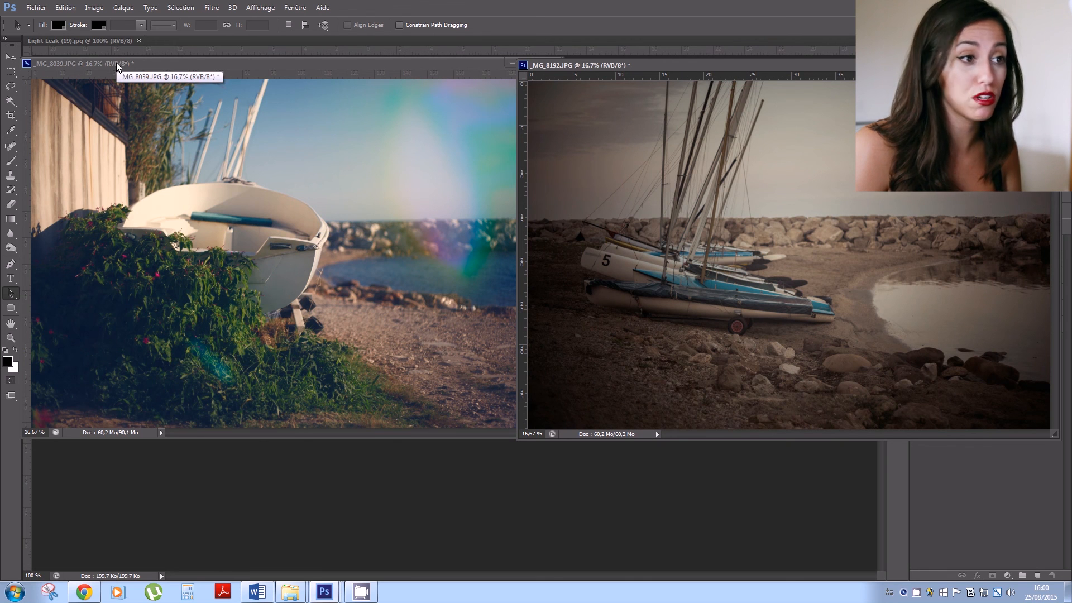
{"action": "left_click_drag", "start_coordinate": [116, 62], "coordinate": [161, 66]}
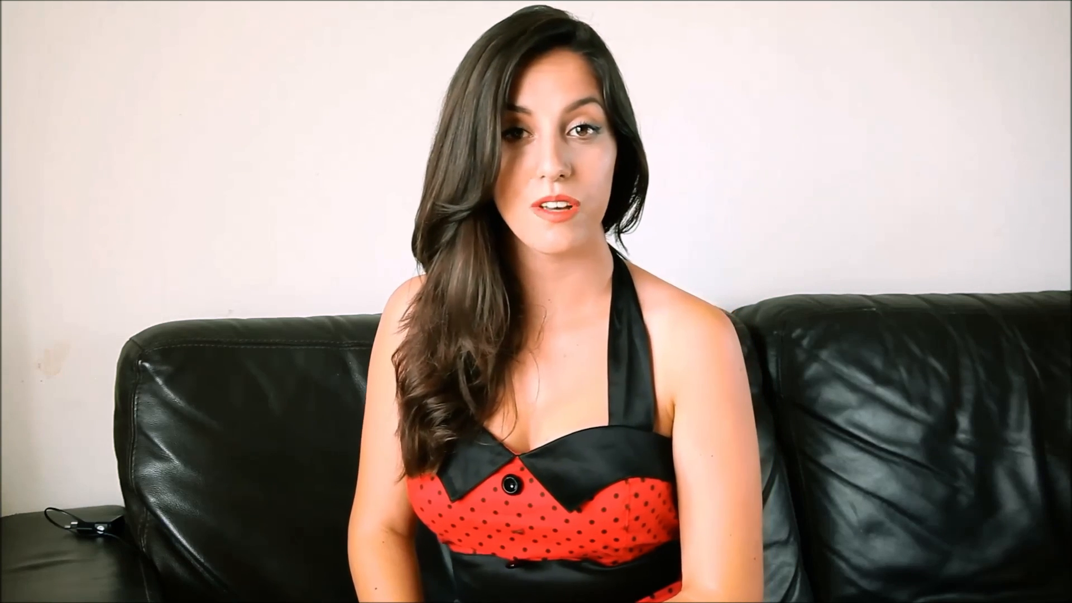